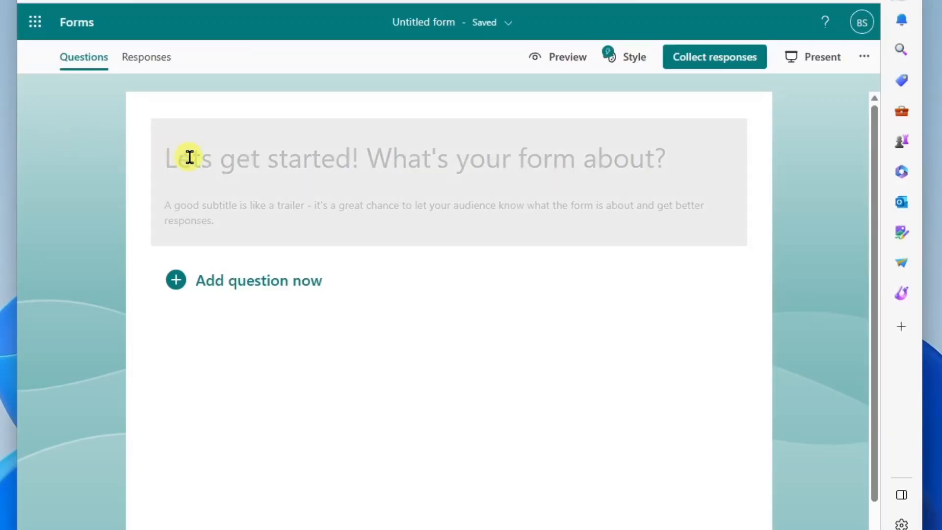
Title the form "School of Rock Feedback" and look over the recommended questions
{"action": "left_click", "coordinate": [198, 157]}
{"action": "type", "text": "School of Rock Feedback"}
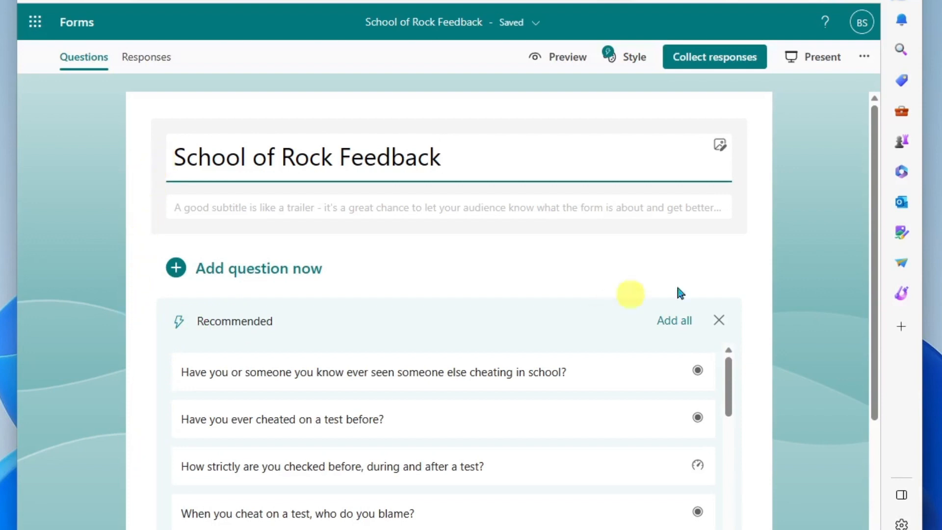
{"action": "left_click_drag", "start_coordinate": [876, 229], "coordinate": [875, 324]}
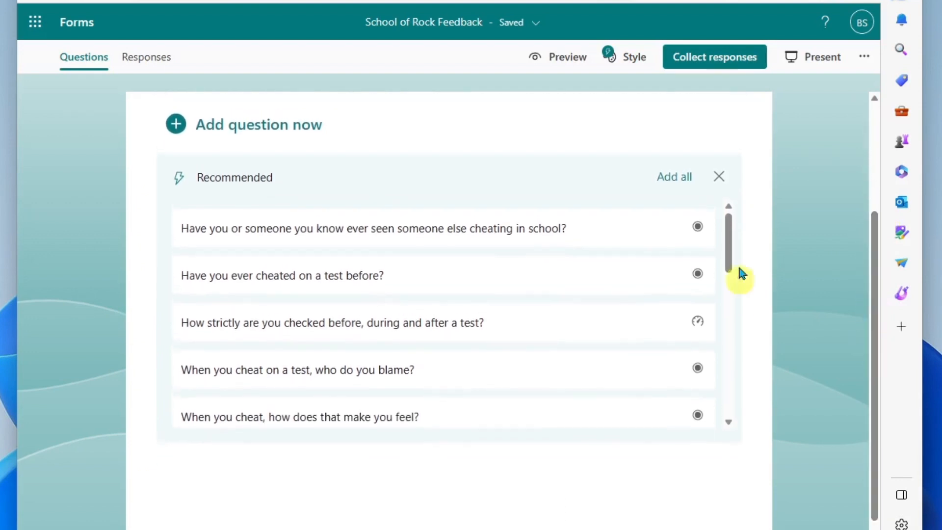
{"action": "mouse_move", "coordinate": [730, 251]}
{"action": "left_mouse_down"}
{"action": "mouse_move", "coordinate": [736, 299]}
{"action": "mouse_move", "coordinate": [738, 238]}
{"action": "left_mouse_up"}
{"action": "scroll", "coordinate": [774, 274], "scroll_direction": "up", "scroll_amount": 3}
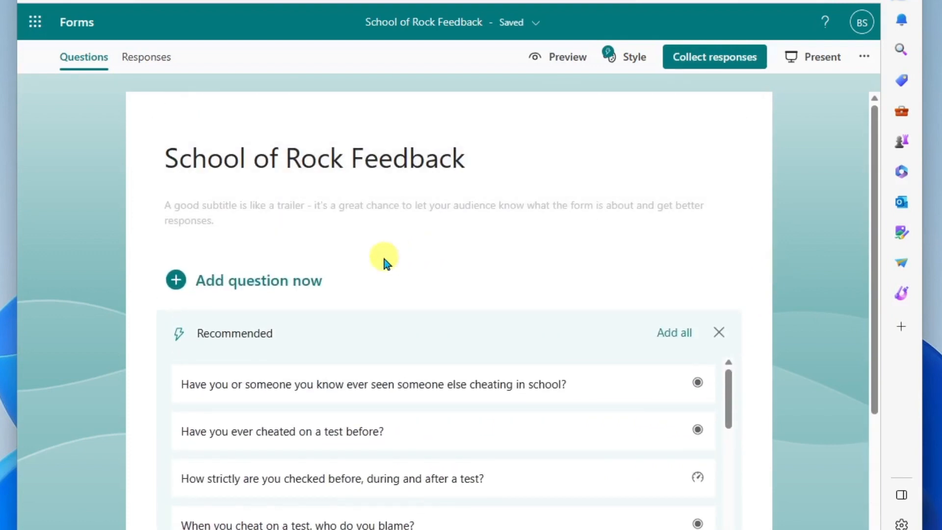
Add a choice question reading "Who is your current instructor?"
{"action": "left_click", "coordinate": [176, 280]}
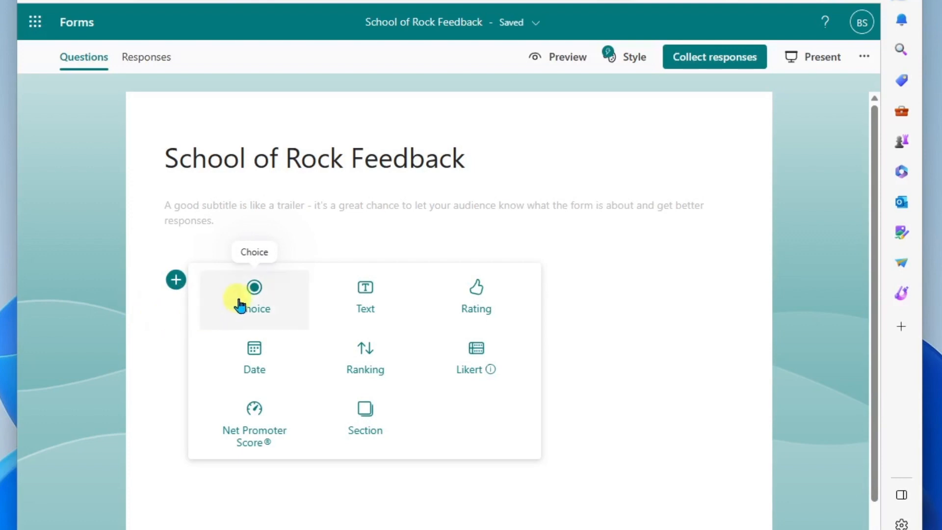
{"action": "left_click", "coordinate": [270, 299]}
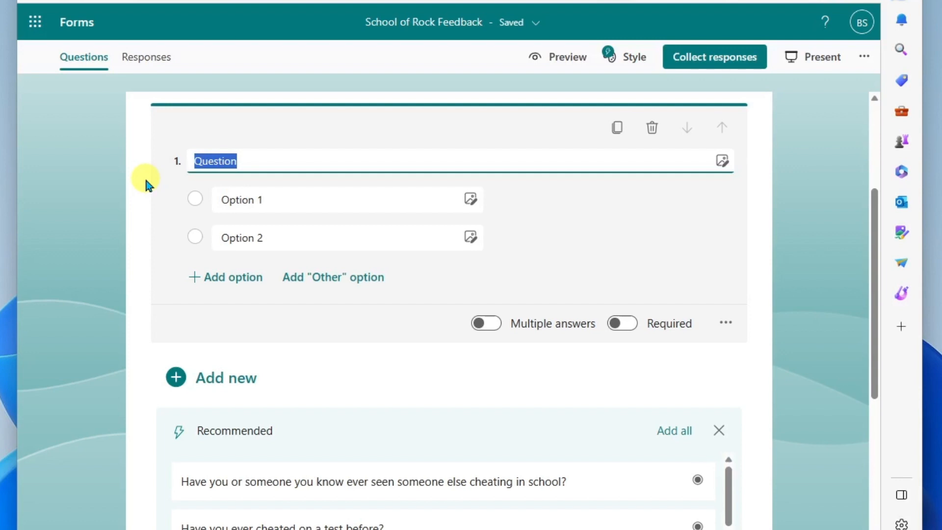
{"action": "type", "text": "Who is your current instructor?"}
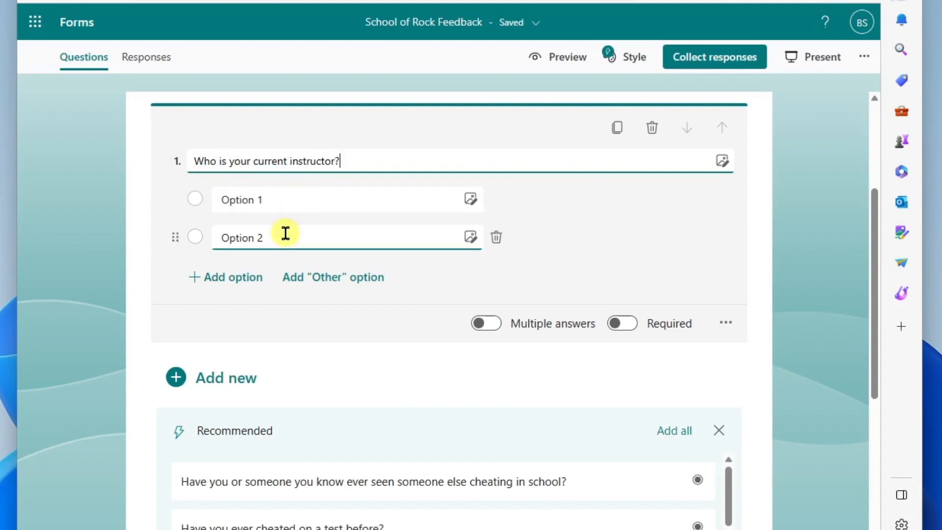
Create four answer options, Sting, Mick Jagger, Billy Joel and Elton John, and move Billy Joel above Mick Jagger
{"action": "left_click", "coordinate": [196, 276]}
{"action": "left_click", "coordinate": [196, 318]}
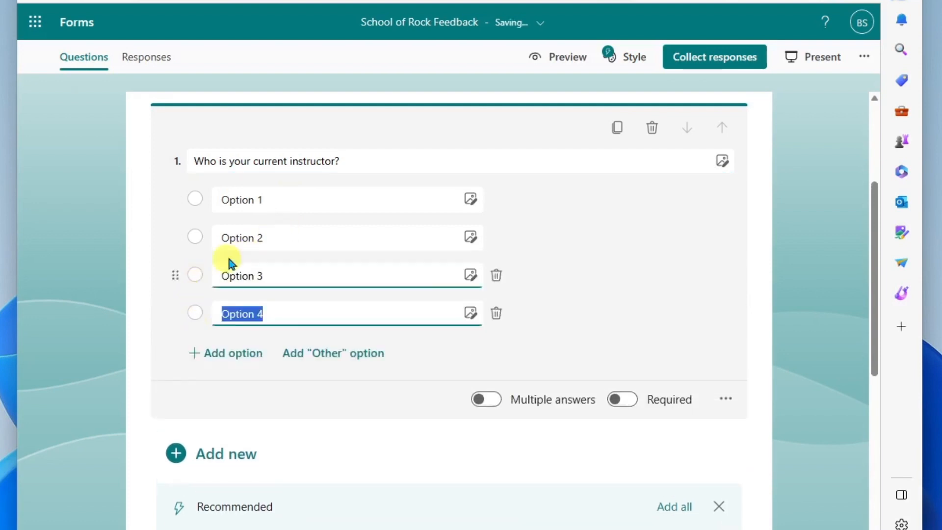
{"action": "left_click", "coordinate": [282, 200]}
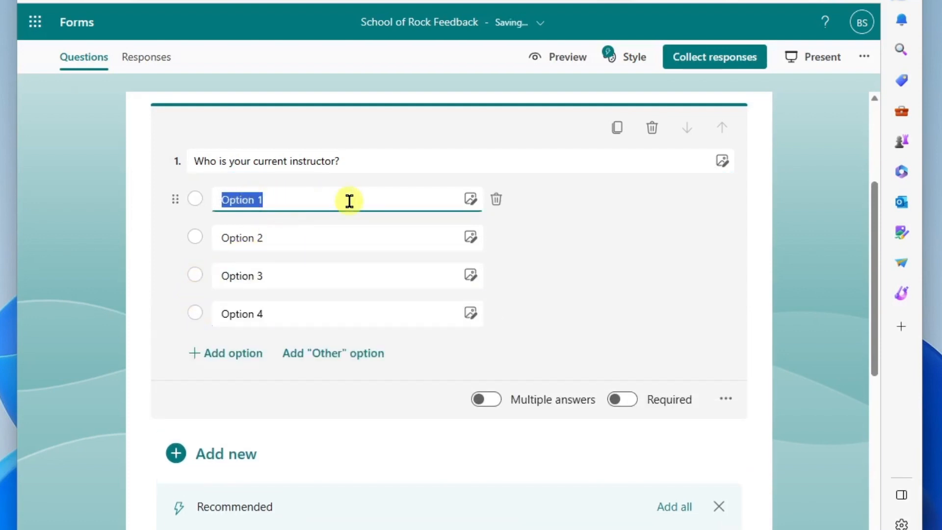
{"action": "type", "text": "Sting"}
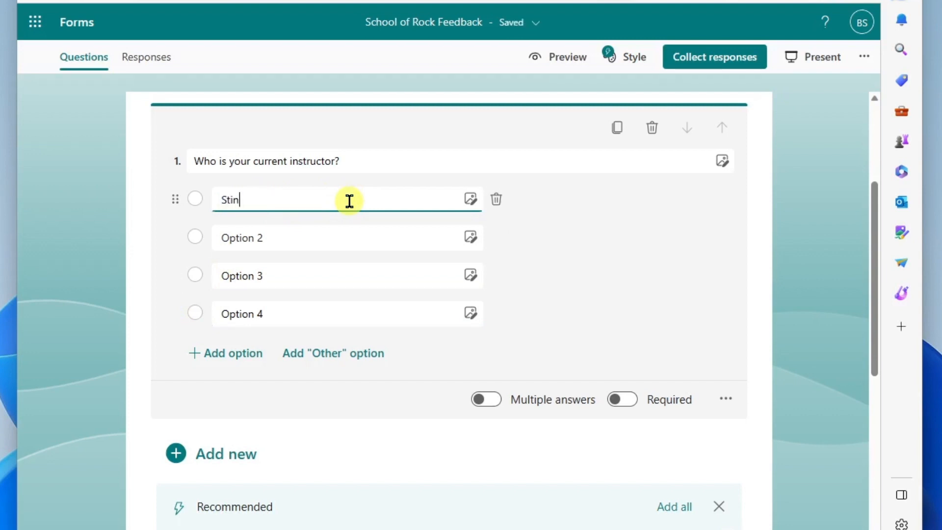
{"action": "left_click", "coordinate": [307, 237]}
{"action": "type", "text": "Mick Jagger"}
{"action": "left_click", "coordinate": [291, 273]}
{"action": "type", "text": "Billy Joel"}
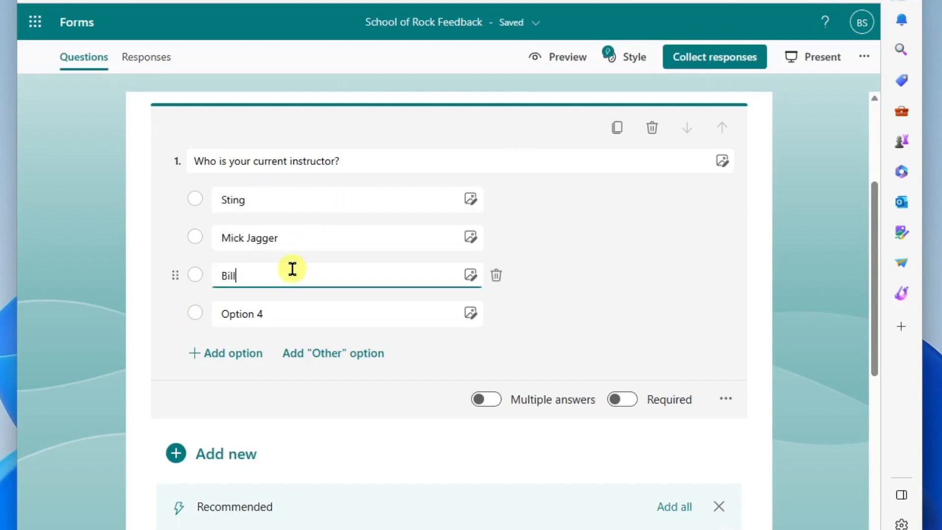
{"action": "left_click", "coordinate": [291, 314]}
{"action": "type", "text": "Elton John"}
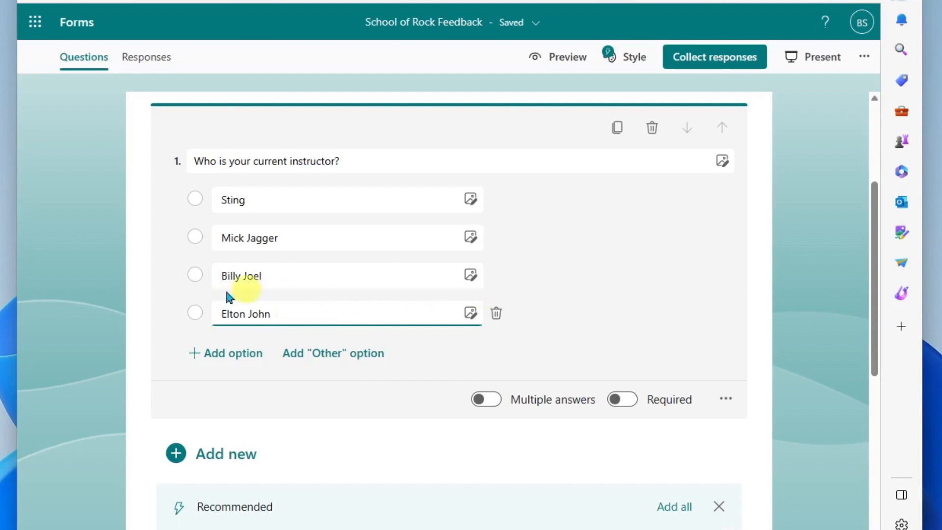
{"action": "mouse_move", "coordinate": [167, 199]}
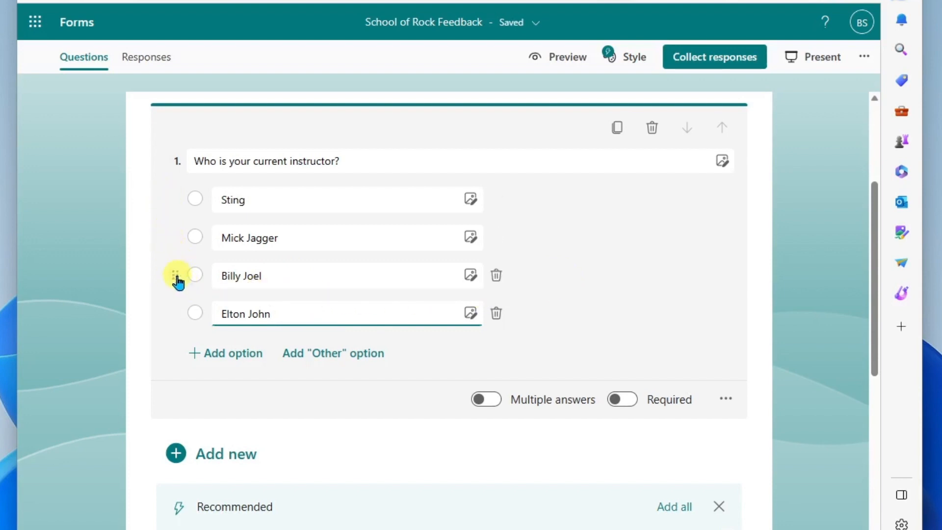
{"action": "left_click_drag", "start_coordinate": [177, 281], "coordinate": [177, 242]}
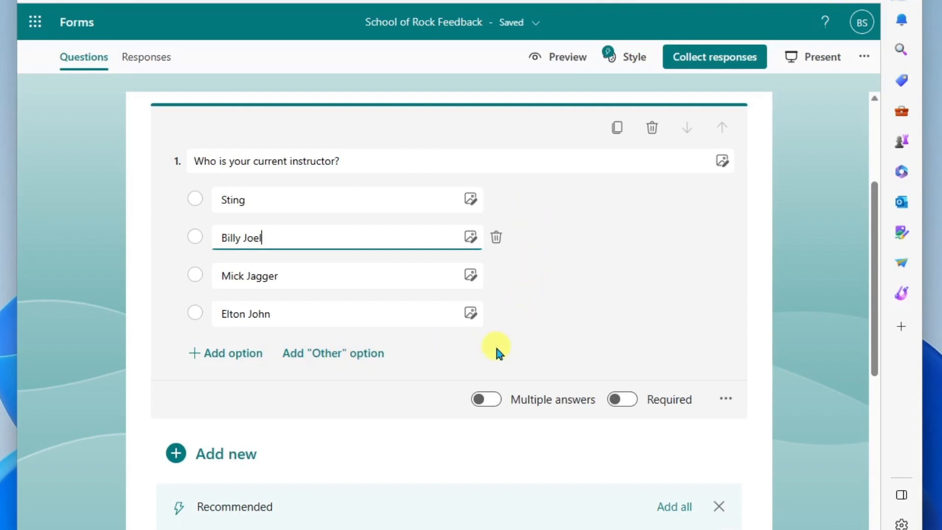
Try allowing multiple answers on the instructor question, view the total-options limits, and disallow multiple answers again
{"action": "left_click", "coordinate": [492, 401]}
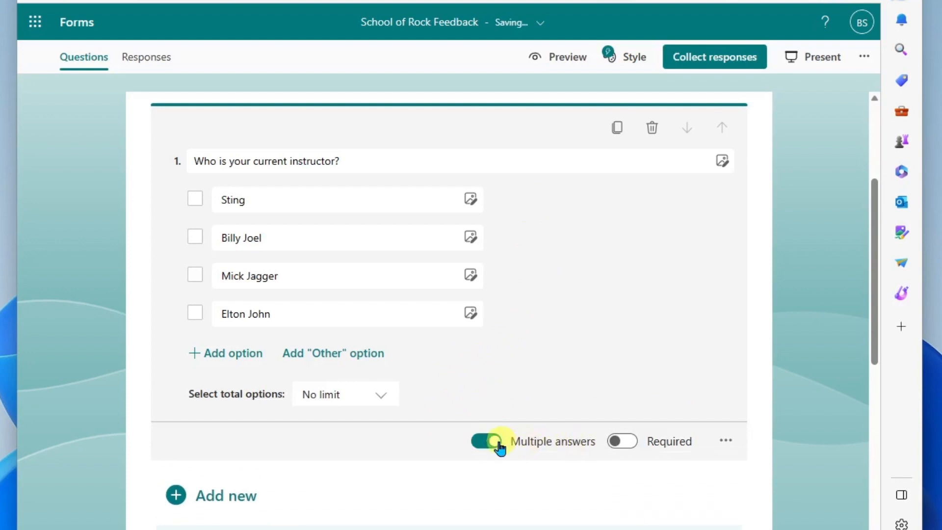
{"action": "left_click", "coordinate": [382, 398]}
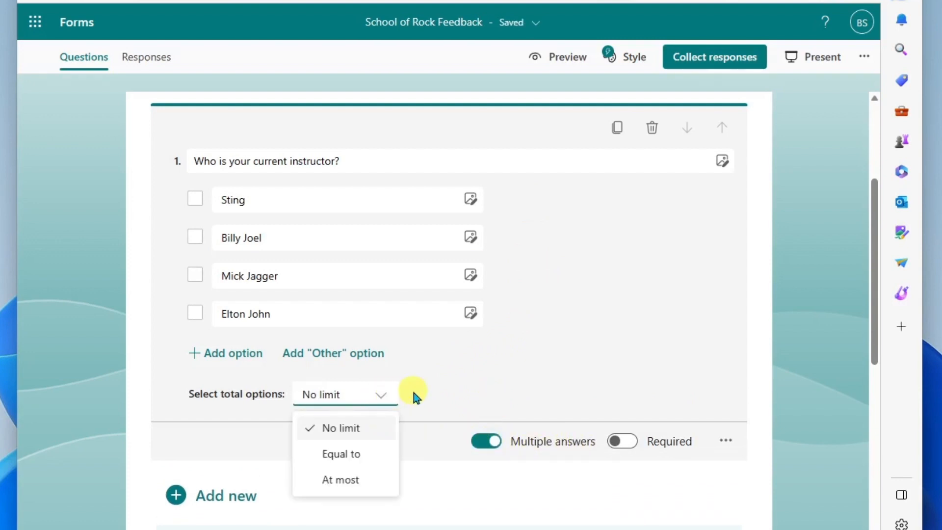
{"action": "left_click", "coordinate": [414, 397]}
{"action": "left_click", "coordinate": [486, 441]}
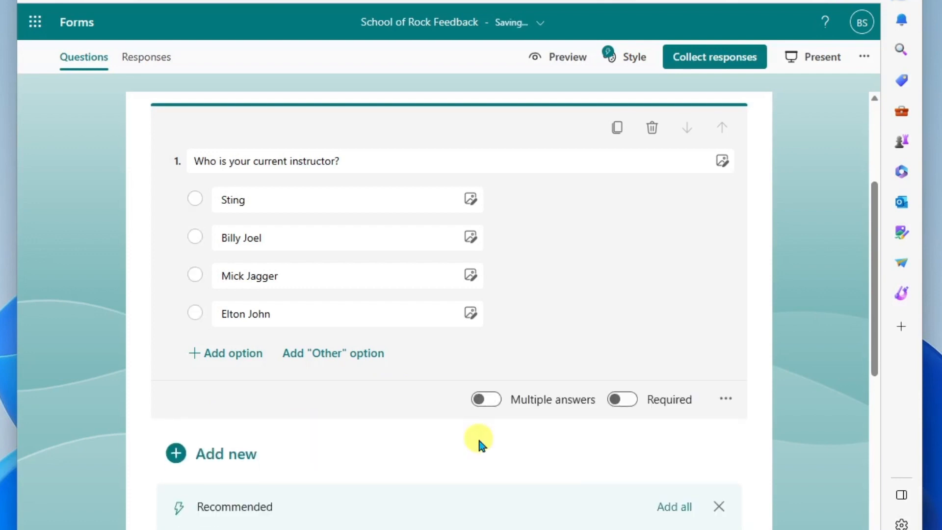
Make the instructor question required
{"action": "left_click", "coordinate": [623, 401]}
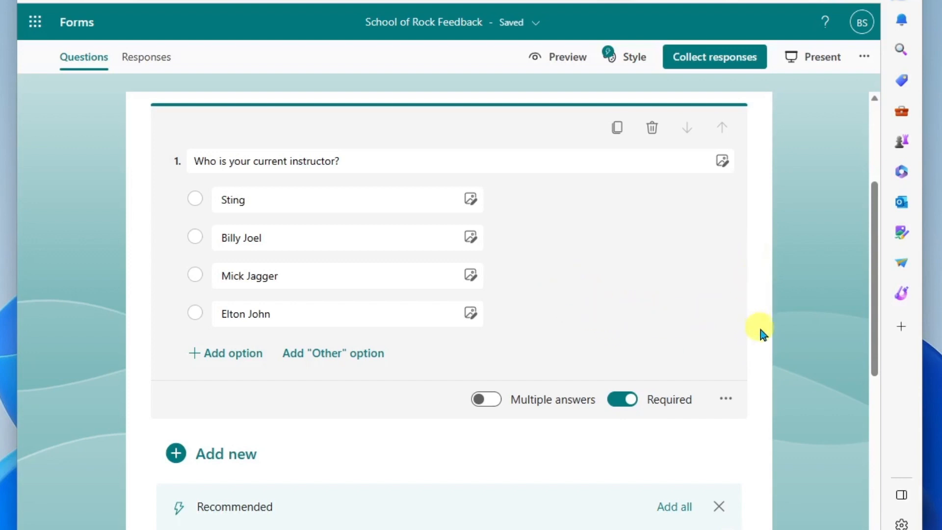
Add a rating question reading "How would you rate the overall effectiveness of your instructor?"
{"action": "left_click_drag", "start_coordinate": [872, 236], "coordinate": [892, 362]}
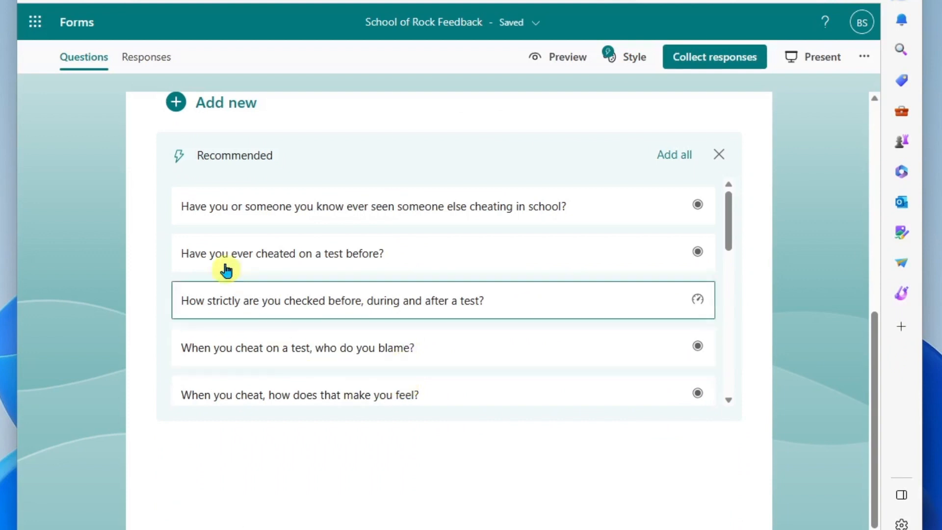
{"action": "left_click", "coordinate": [176, 104]}
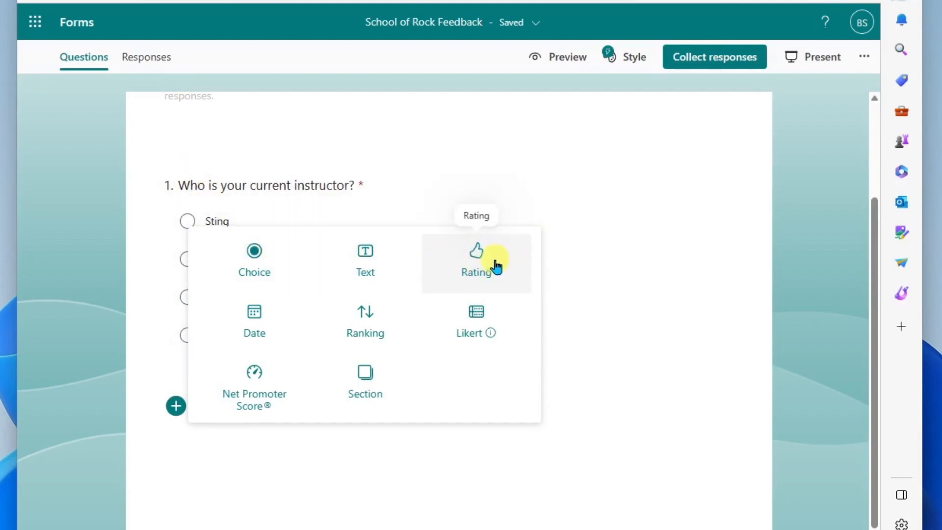
{"action": "left_click", "coordinate": [496, 266]}
{"action": "left_click", "coordinate": [316, 160]}
{"action": "type", "text": "Ho"}
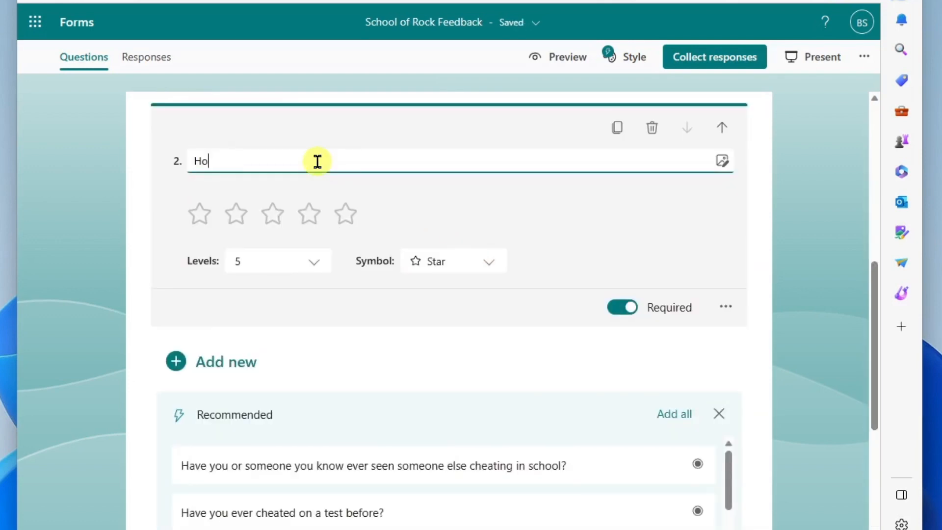
{"action": "type", "text": "w would you rate the overall effectiveness of your instructor?"}
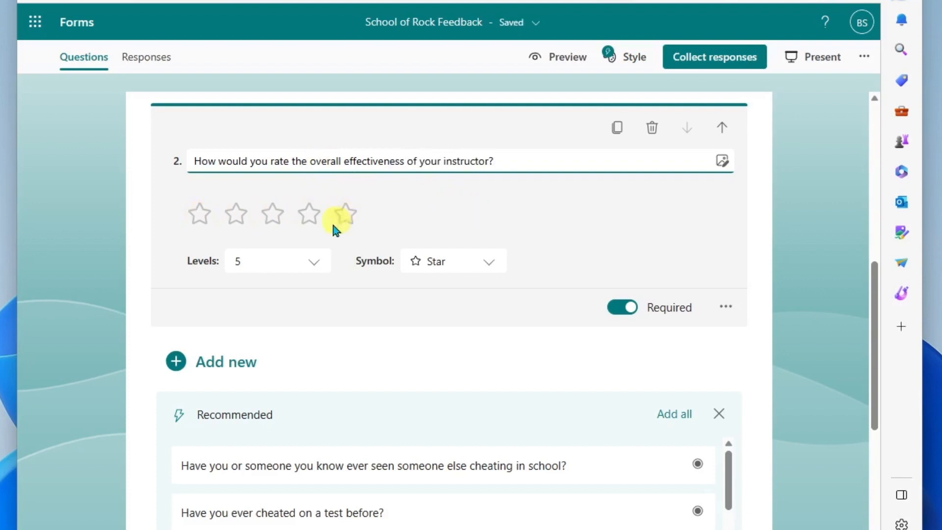
Examine the available levels and symbols for the rating question, keeping 5 levels and the star symbol
{"action": "left_click", "coordinate": [322, 265]}
{"action": "mouse_move", "coordinate": [324, 294]}
{"action": "left_mouse_down"}
{"action": "mouse_move", "coordinate": [328, 368]}
{"action": "mouse_move", "coordinate": [329, 288]}
{"action": "left_mouse_up"}
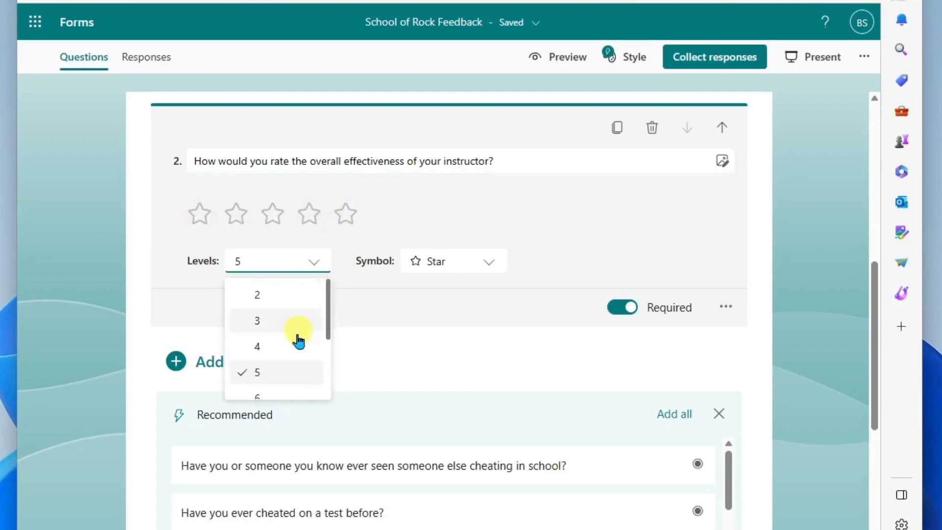
{"action": "left_click", "coordinate": [278, 374]}
{"action": "left_click", "coordinate": [492, 272]}
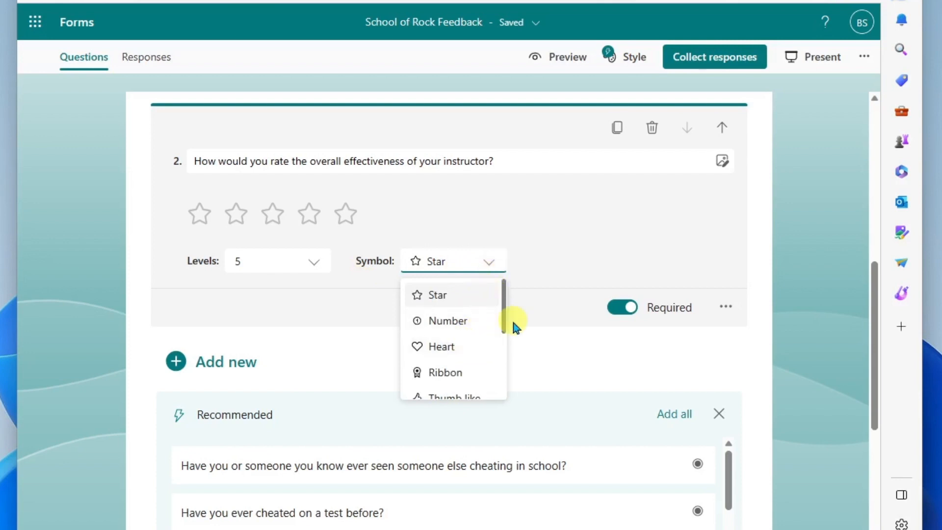
{"action": "left_click_drag", "start_coordinate": [503, 309], "coordinate": [499, 373]}
{"action": "left_click", "coordinate": [559, 258]}
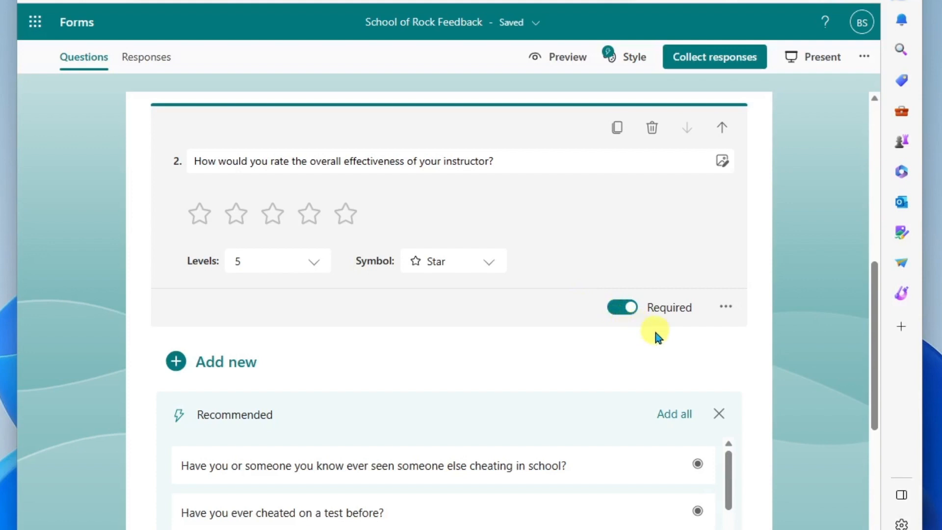
Add a Likert question reading "Please rate the following aspects of the lessons you attended."
{"action": "scroll", "coordinate": [657, 336], "scroll_direction": "down", "scroll_amount": 3}
{"action": "left_click", "coordinate": [175, 227]}
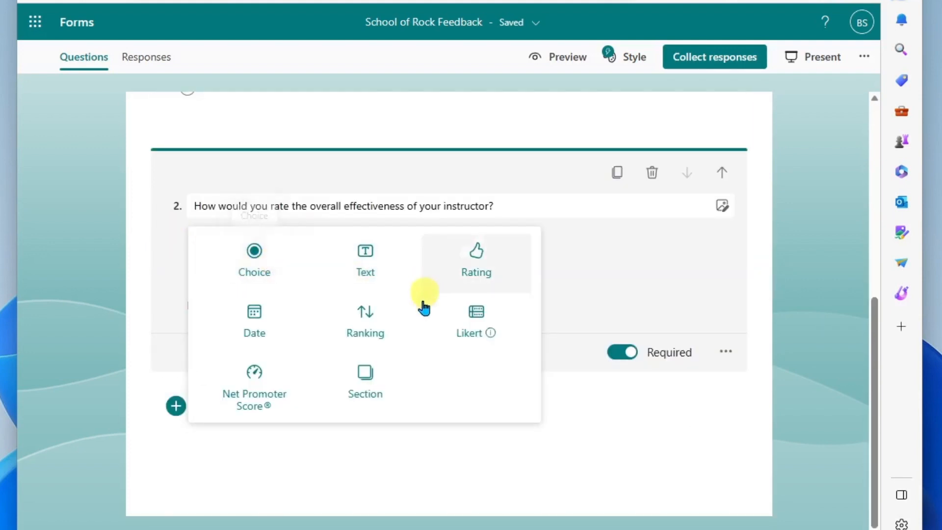
{"action": "mouse_move", "coordinate": [480, 314]}
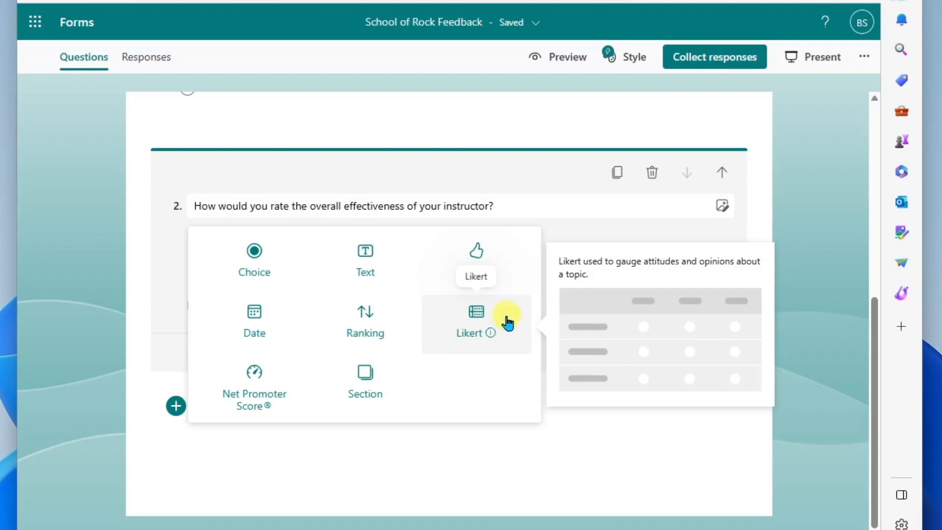
{"action": "left_click", "coordinate": [501, 326]}
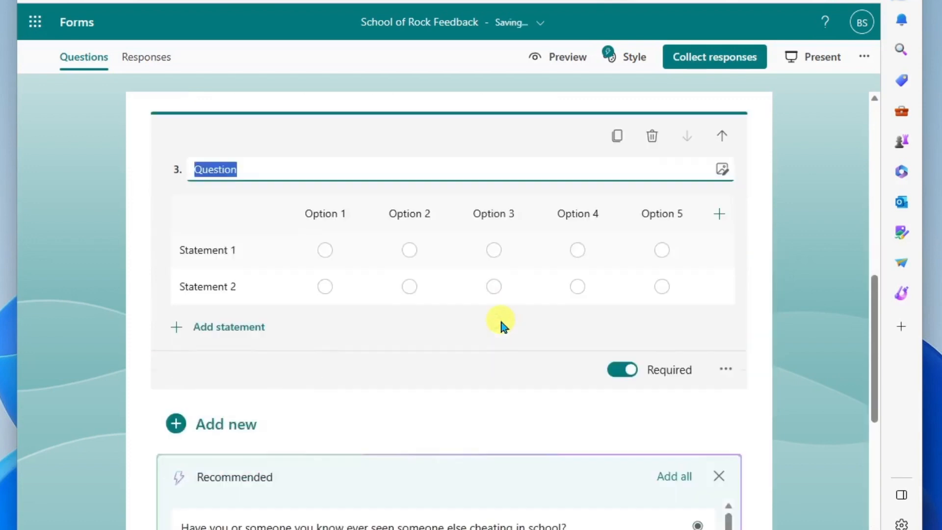
{"action": "type", "text": "Please rate the following aspects of the lessons you attended."}
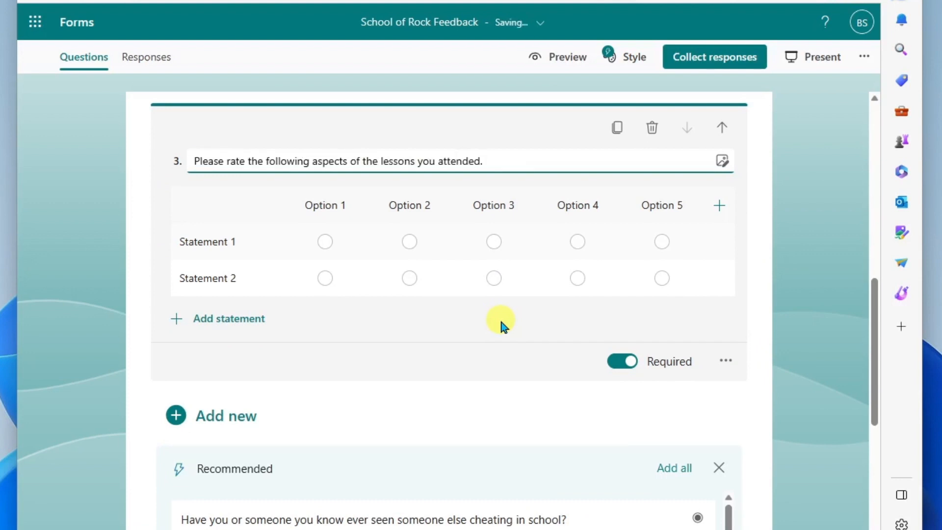
Name the first two Likert statements "Instruction" and "Knowlege", and add a third statement named "Homework"
{"action": "left_click", "coordinate": [217, 242]}
{"action": "type", "text": "Instruction"}
{"action": "left_click", "coordinate": [236, 278]}
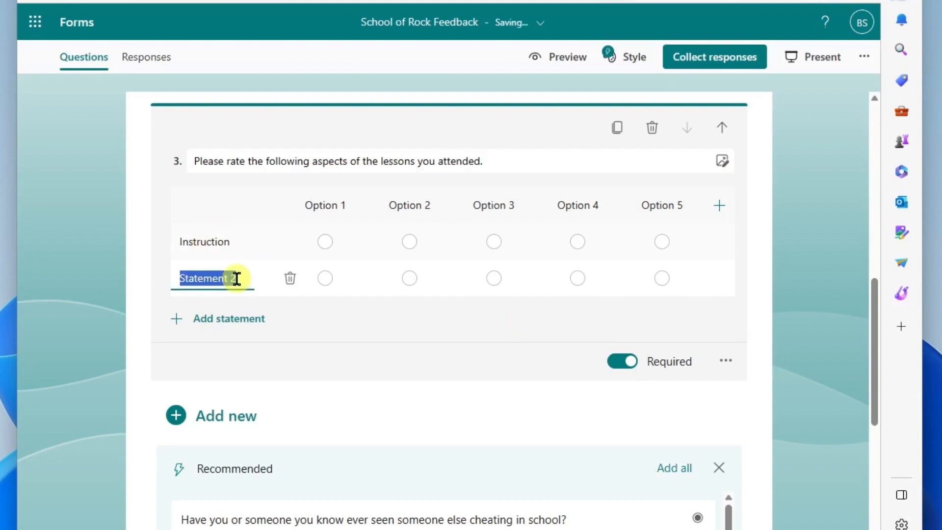
{"action": "key", "text": "BackSpace"}
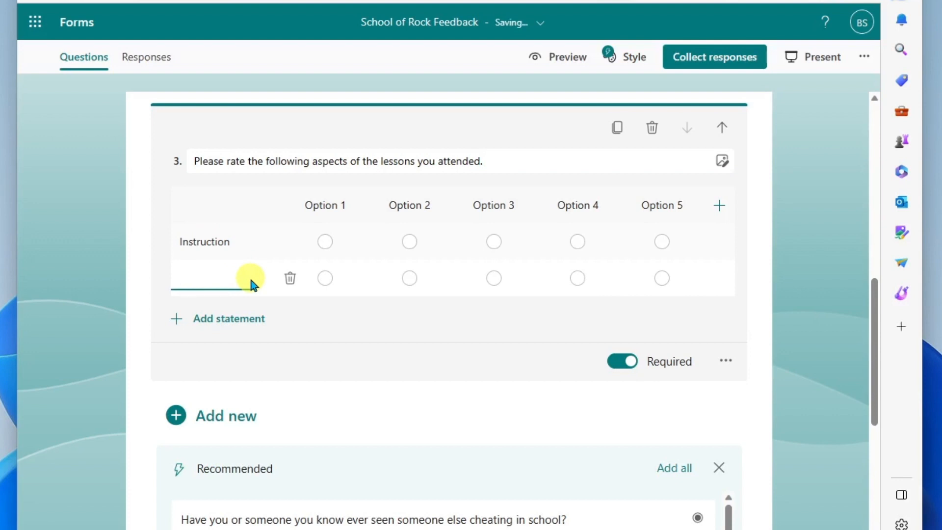
{"action": "type", "text": "Knowlege"}
{"action": "left_click", "coordinate": [183, 320]}
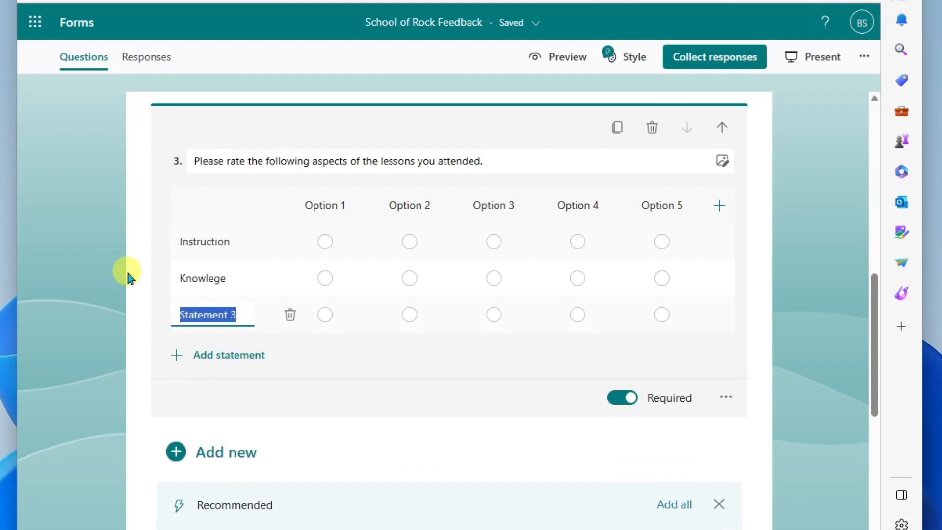
{"action": "type", "text": "Homework"}
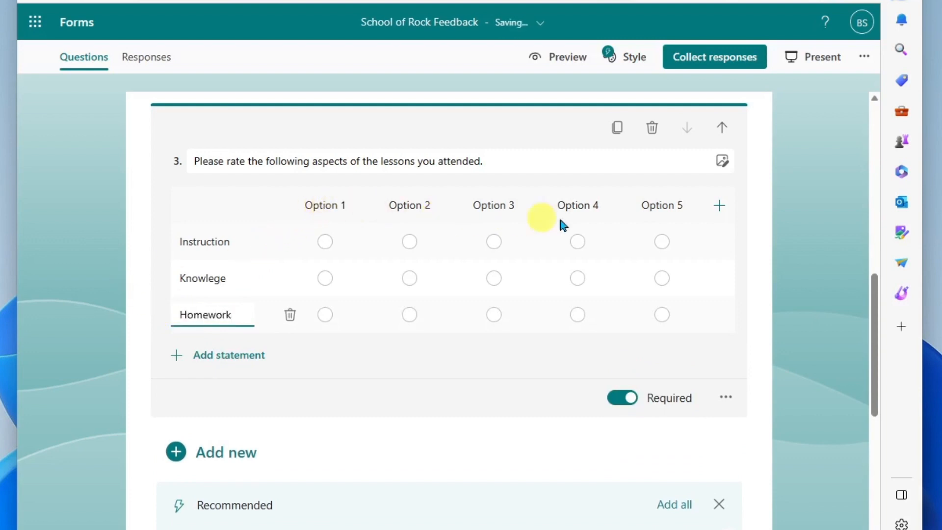
Label the first Likert option "Poor" and fill in all suggested options: Fair, Good, Very good, Exceptional and Excellent
{"action": "left_click", "coordinate": [325, 205]}
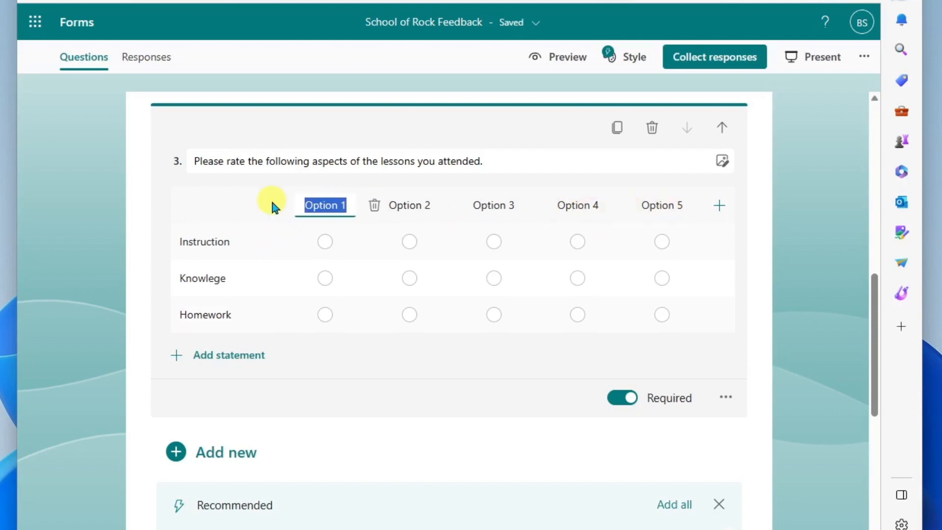
{"action": "type", "text": "Poor"}
{"action": "key", "text": "Tab"}
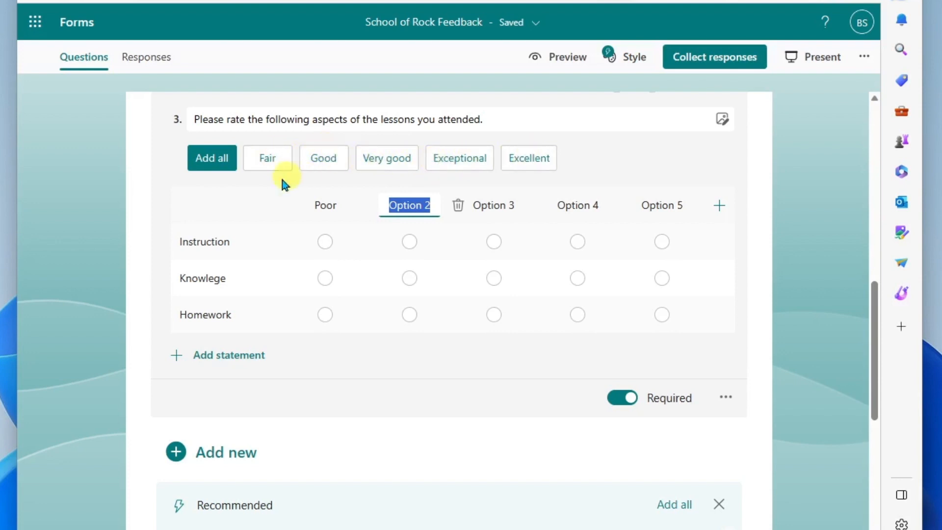
{"action": "left_click", "coordinate": [219, 165]}
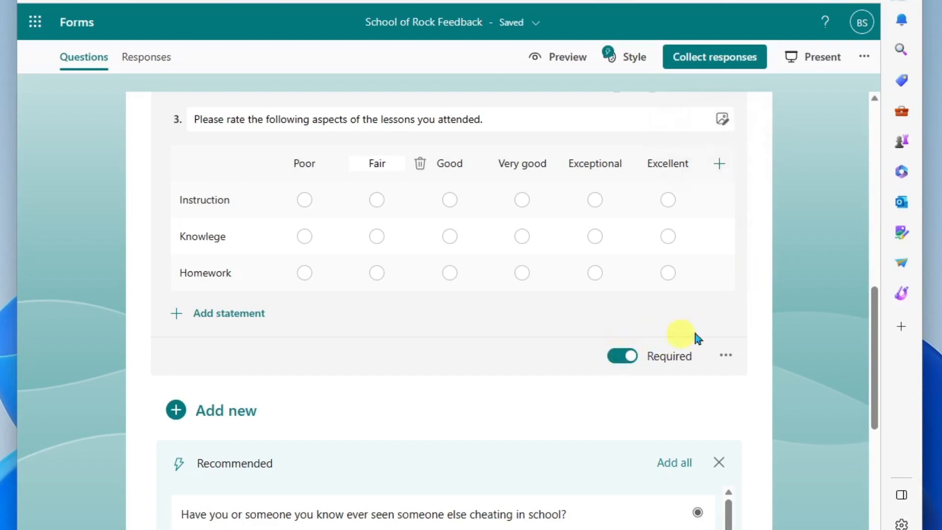
Add a text question reading "Is there anything else you would like to share about the instruction?" and allow long answers
{"action": "scroll", "coordinate": [758, 304], "scroll_direction": "down", "scroll_amount": 3}
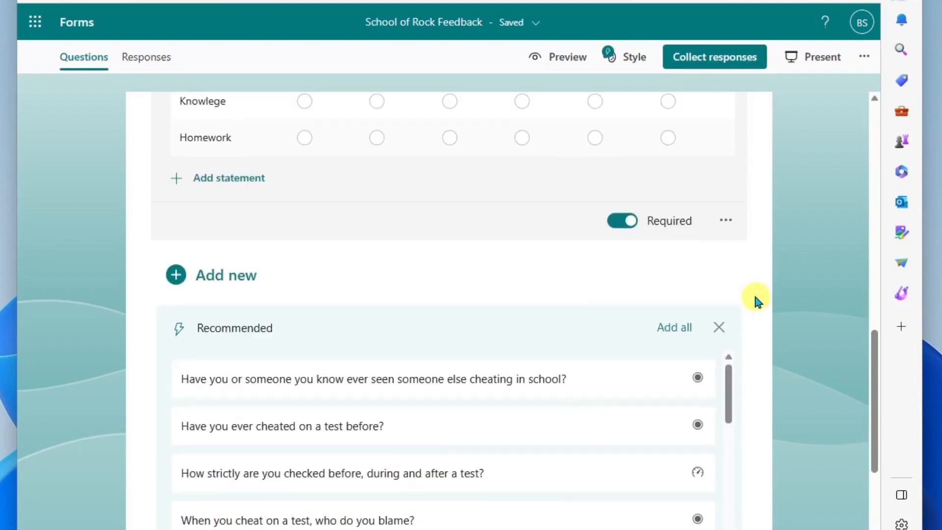
{"action": "left_click", "coordinate": [175, 276]}
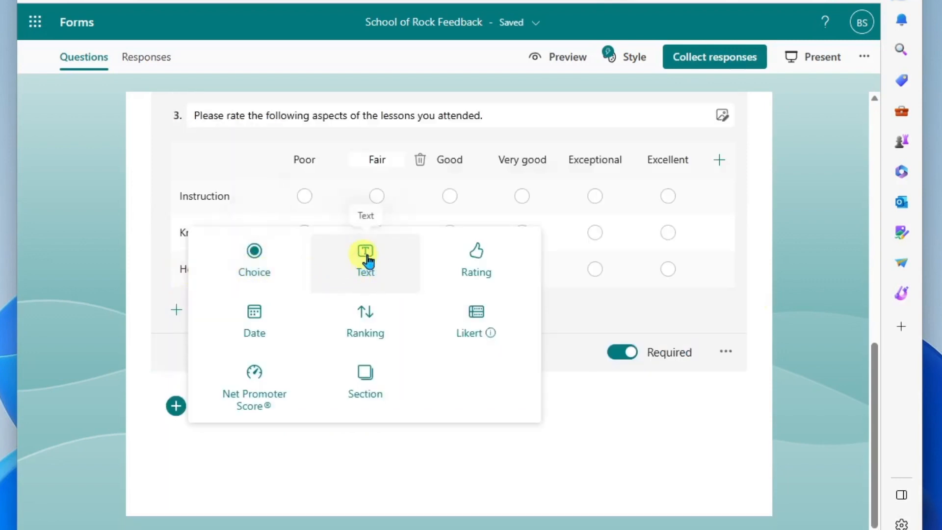
{"action": "left_click", "coordinate": [382, 273]}
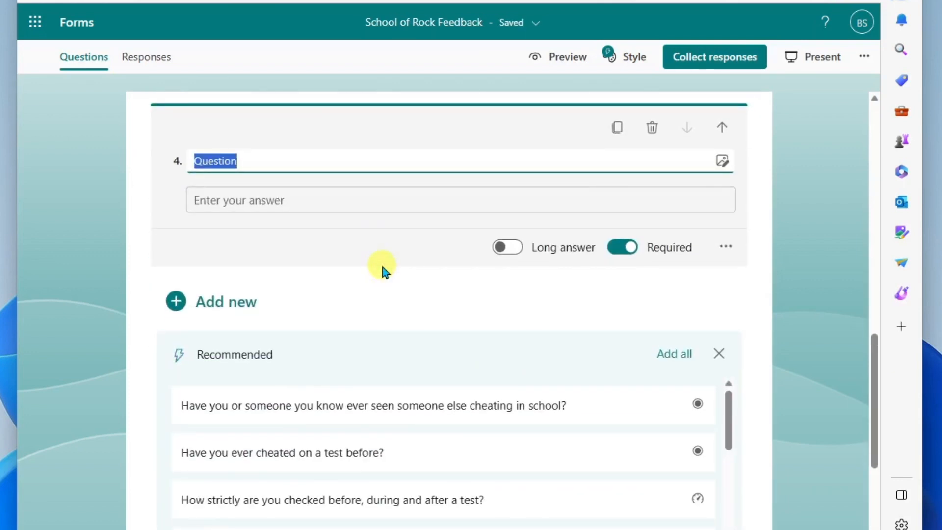
{"action": "type", "text": "Is there anything else you would like to share about the instruction?"}
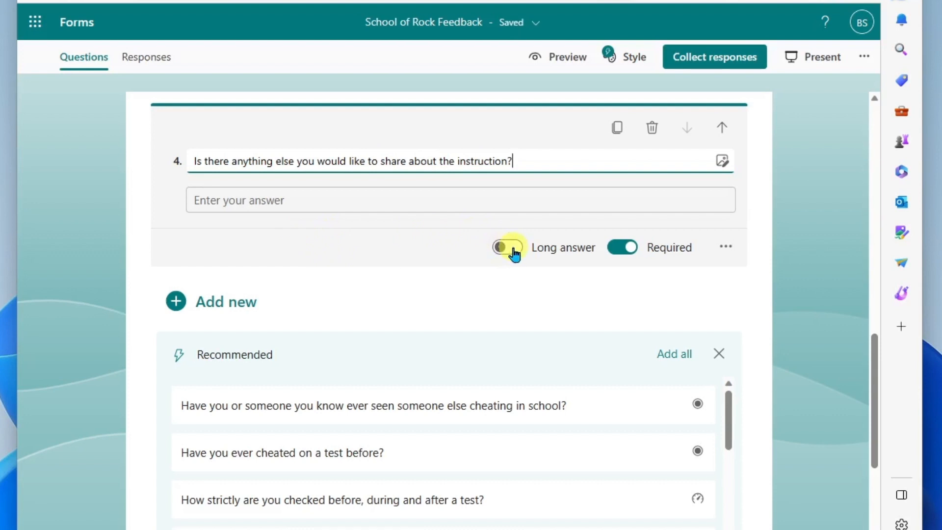
{"action": "left_click", "coordinate": [514, 251]}
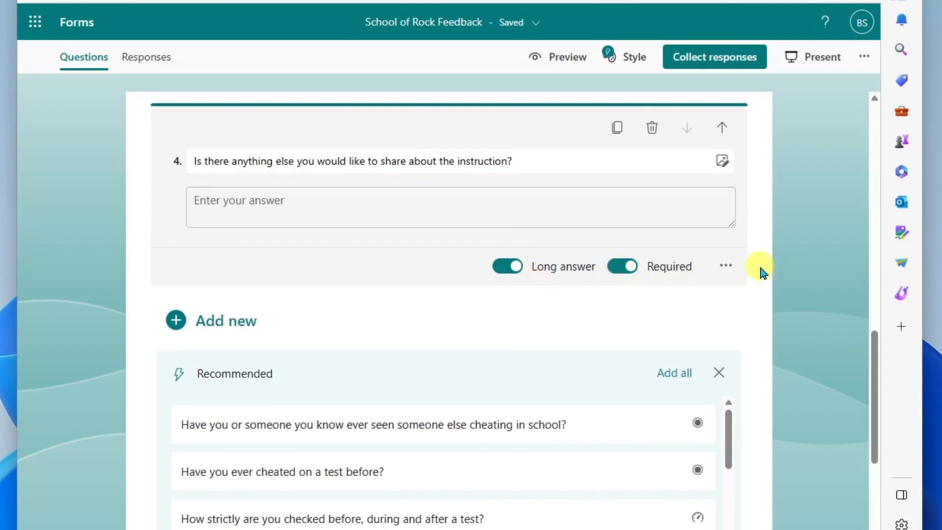
Open the media options for the form's title and search Bing images for "drums"
{"action": "scroll", "coordinate": [762, 271], "scroll_direction": "up", "scroll_amount": 1}
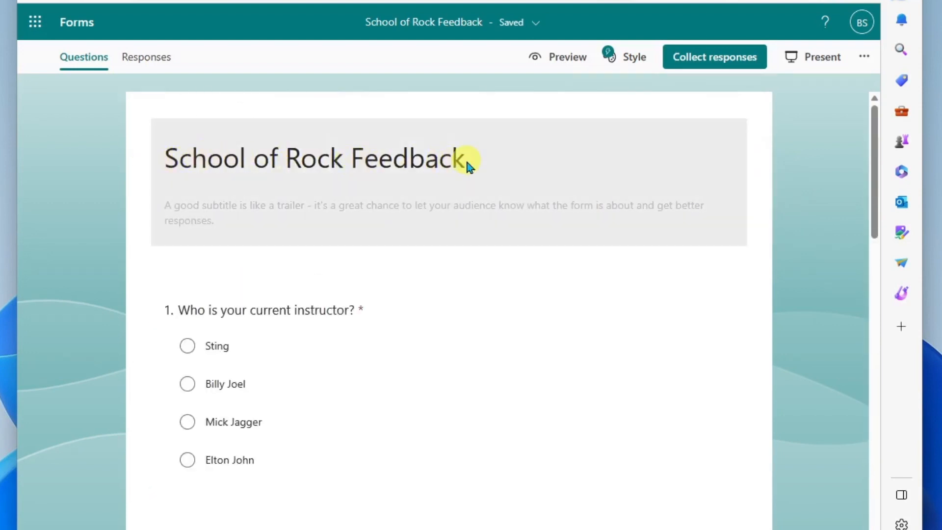
{"action": "left_click", "coordinate": [488, 158]}
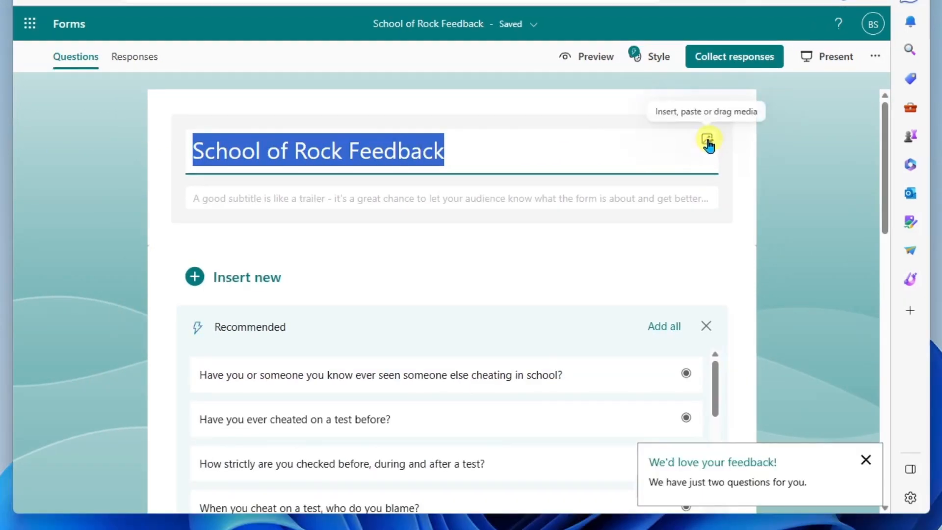
{"action": "left_click", "coordinate": [708, 141]}
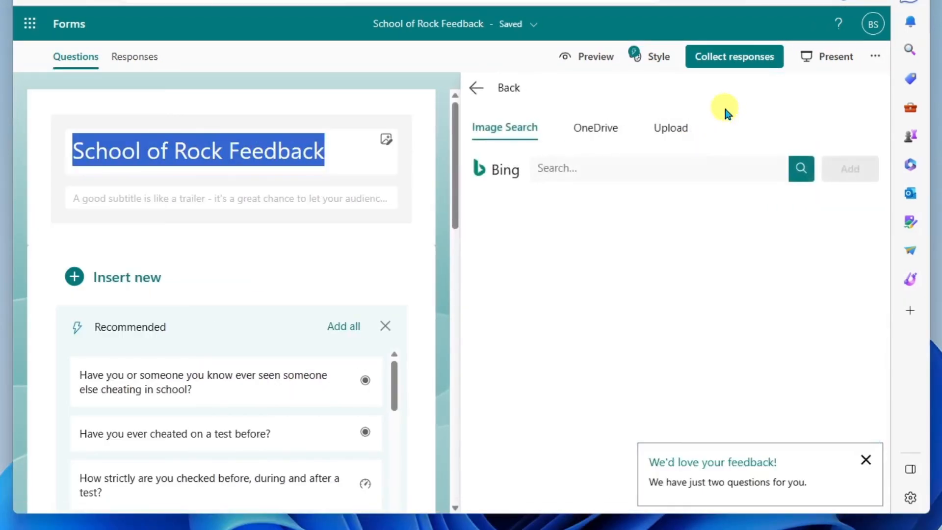
{"action": "left_click", "coordinate": [586, 167]}
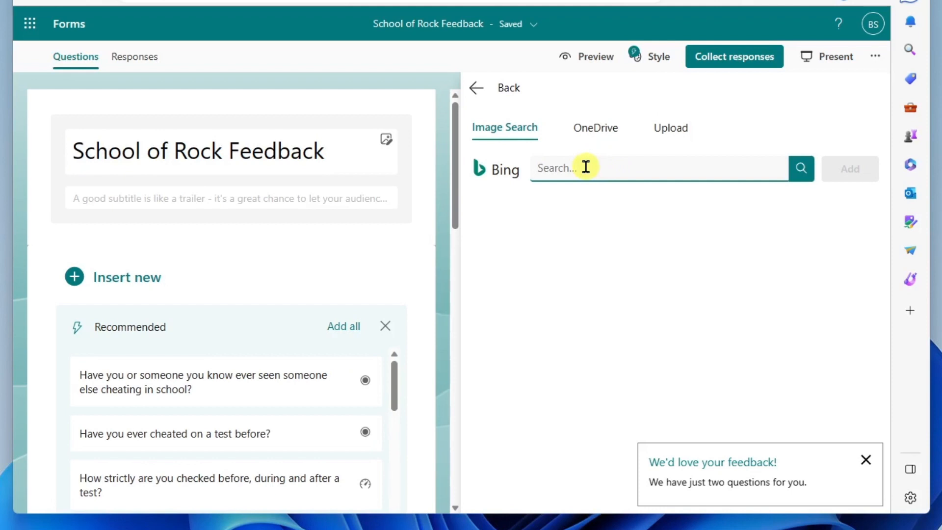
{"action": "type", "text": "drums"}
{"action": "key", "text": "Return"}
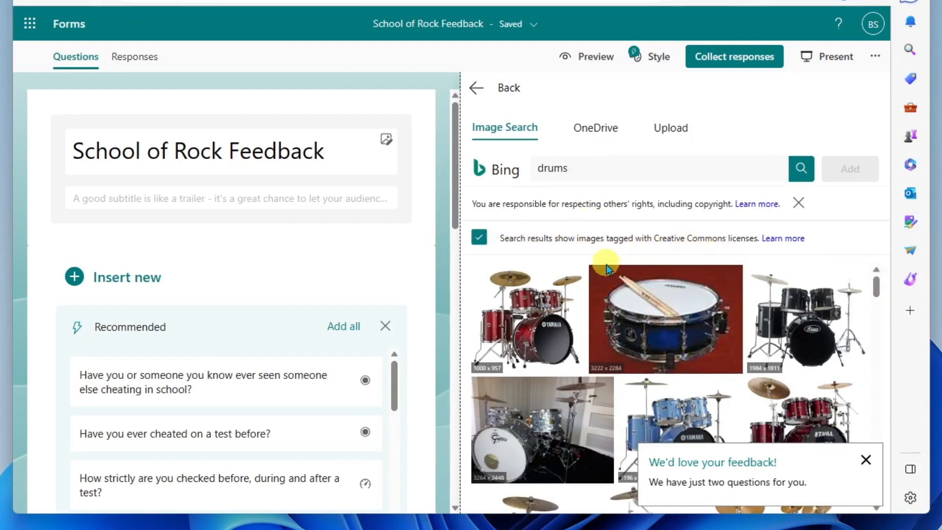
Insert the picture of the red Yamaha drum kit into the form's title
{"action": "left_click", "coordinate": [517, 325]}
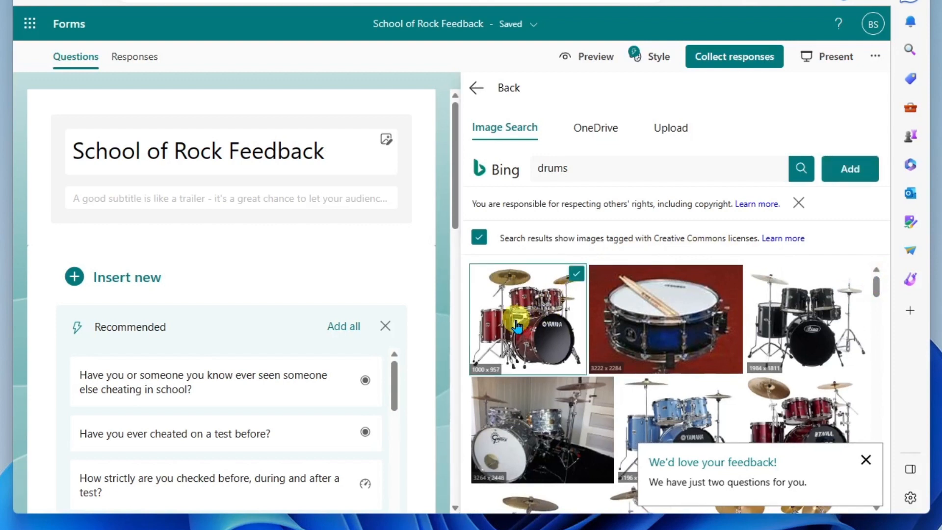
{"action": "left_click", "coordinate": [854, 169]}
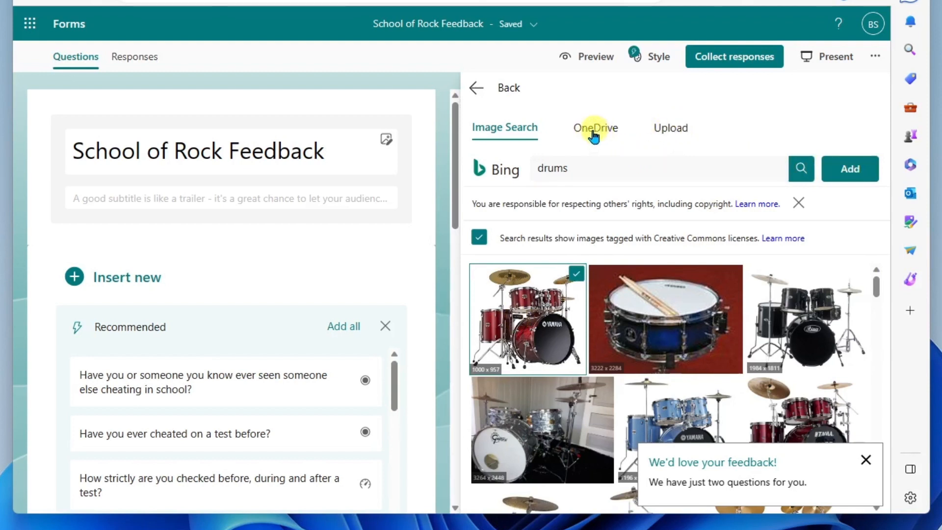
{"action": "left_click", "coordinate": [844, 171]}
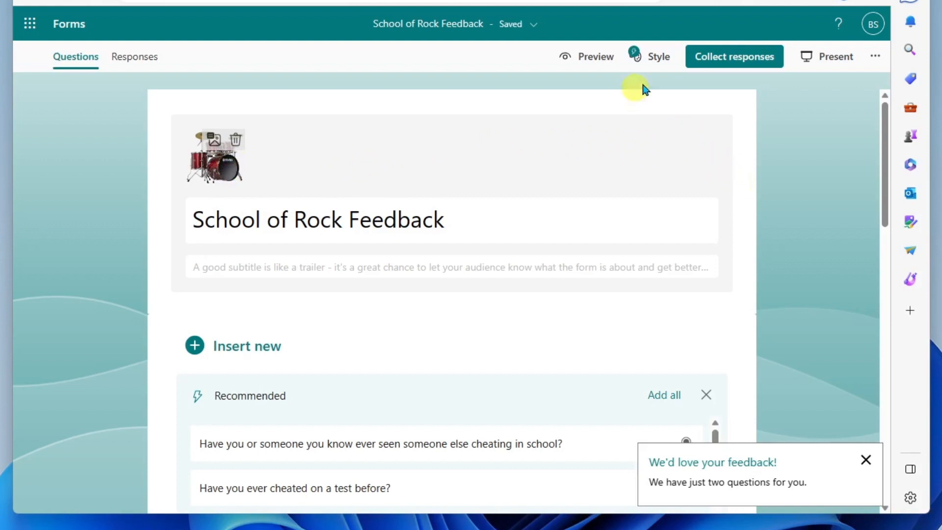
Try several suggested form styles, ending with the cover design that shows people around blue and gold rating stars
{"action": "left_click", "coordinate": [651, 64]}
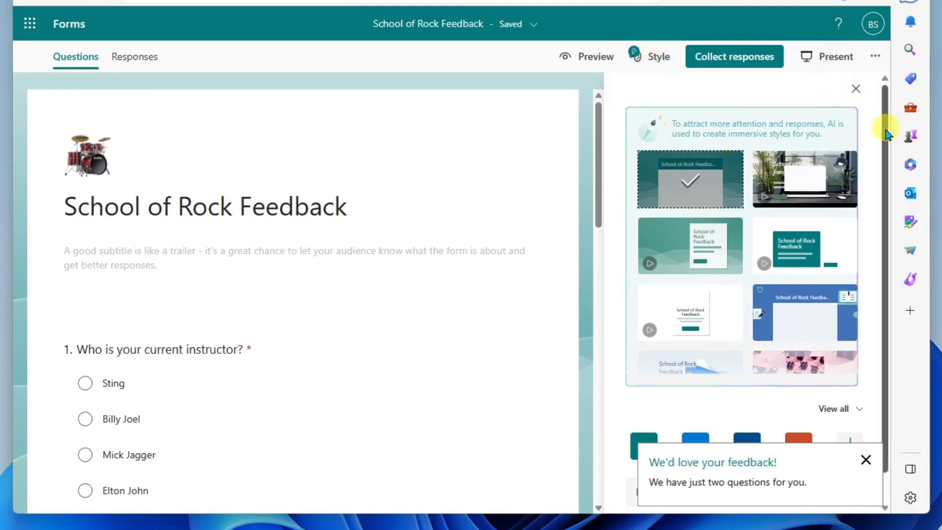
{"action": "scroll", "coordinate": [884, 161], "scroll_direction": "down", "scroll_amount": 1}
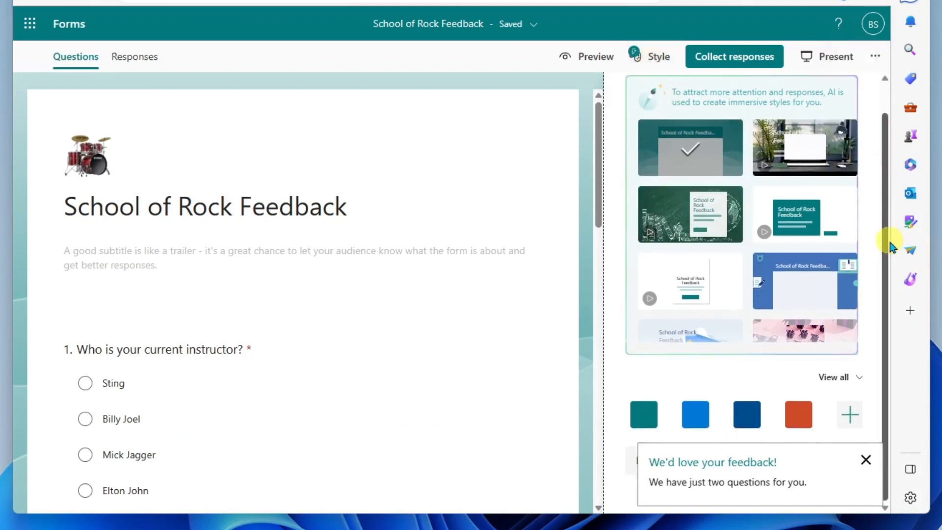
{"action": "left_click", "coordinate": [800, 149]}
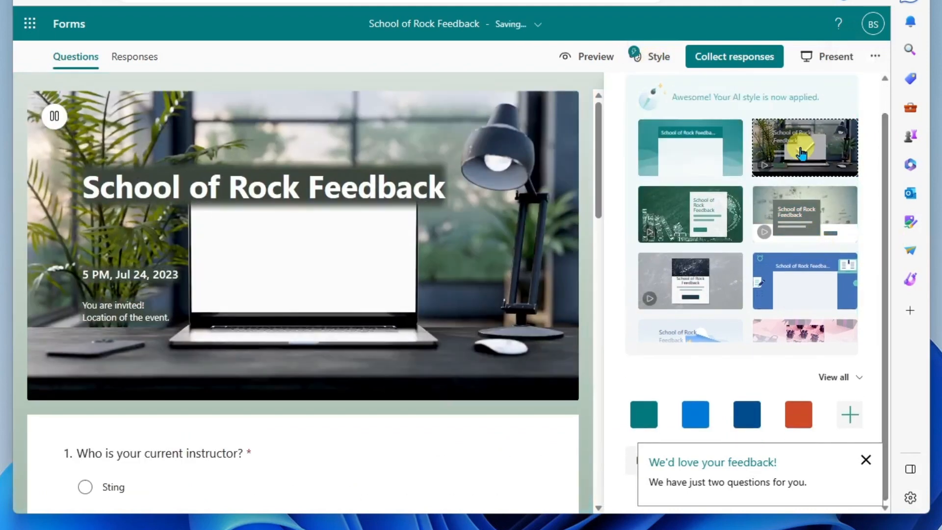
{"action": "left_click", "coordinate": [833, 214]}
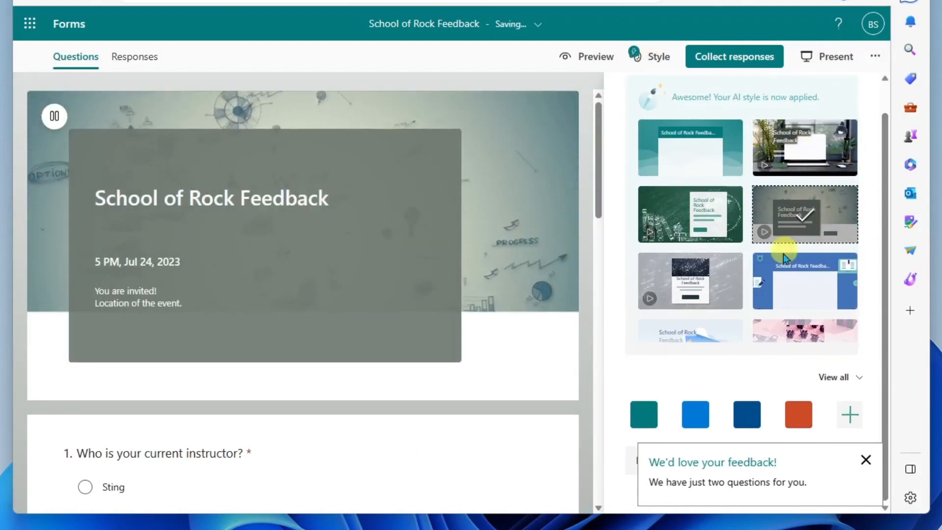
{"action": "left_click", "coordinate": [777, 272]}
{"action": "left_click", "coordinate": [674, 282]}
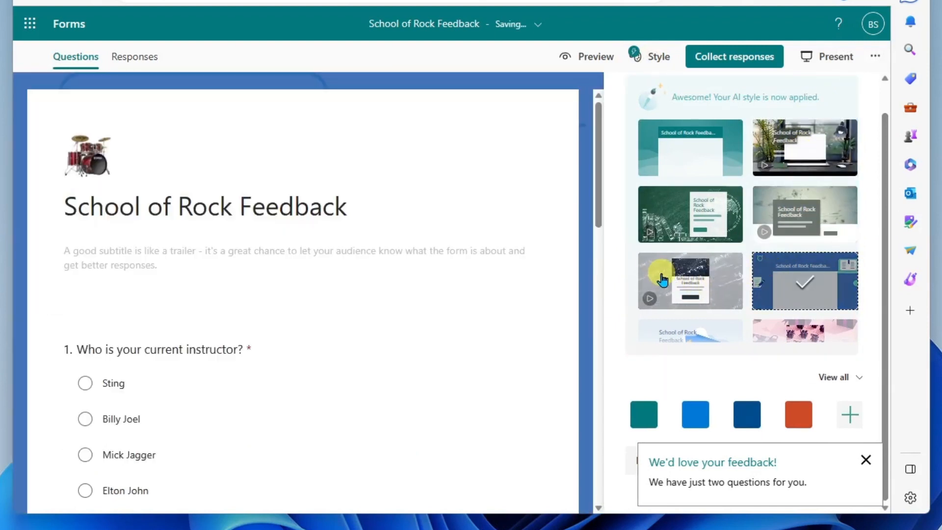
{"action": "left_click", "coordinate": [692, 331]}
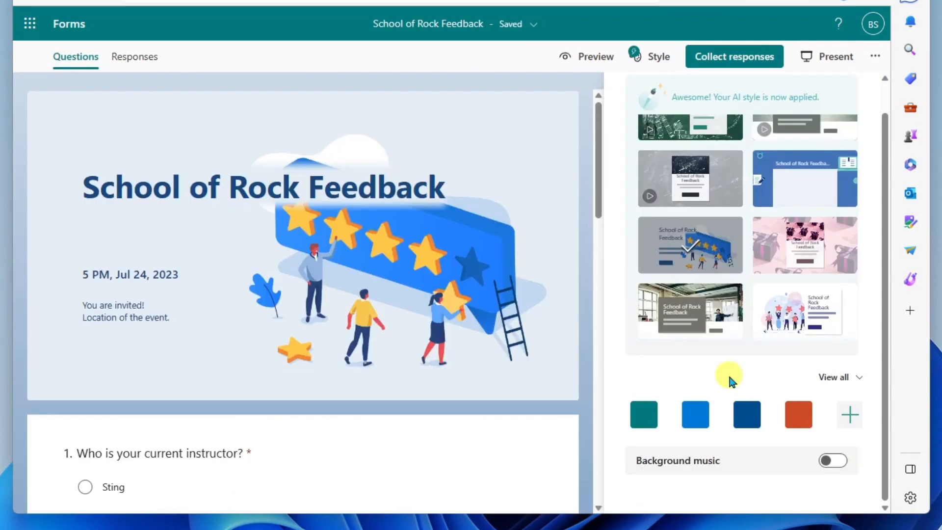
Try the teal and bright blue theme colours, and apply the dark blue one to the form
{"action": "left_click", "coordinate": [647, 416]}
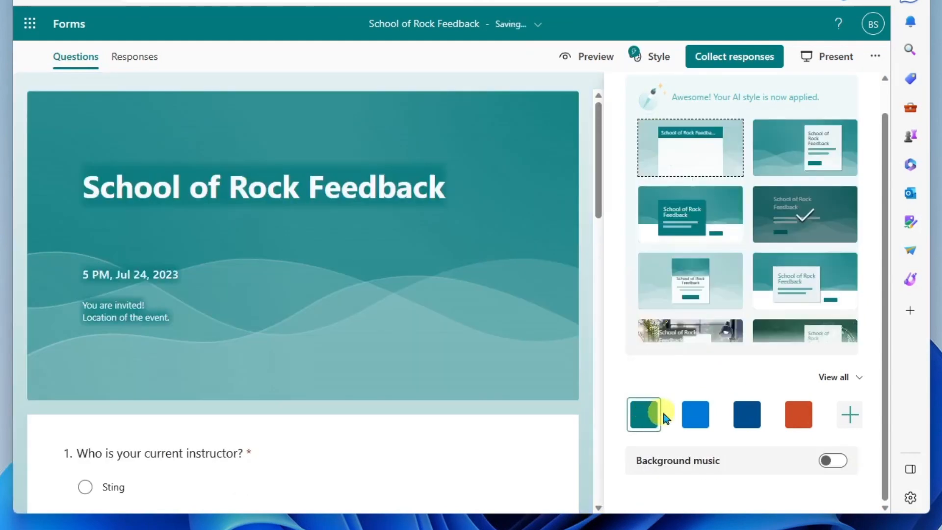
{"action": "left_click", "coordinate": [698, 417]}
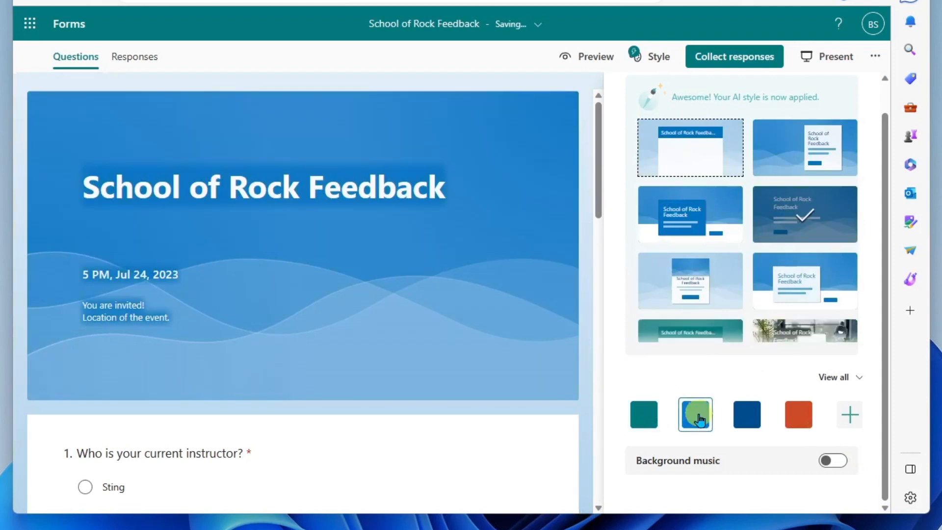
{"action": "left_click", "coordinate": [746, 415]}
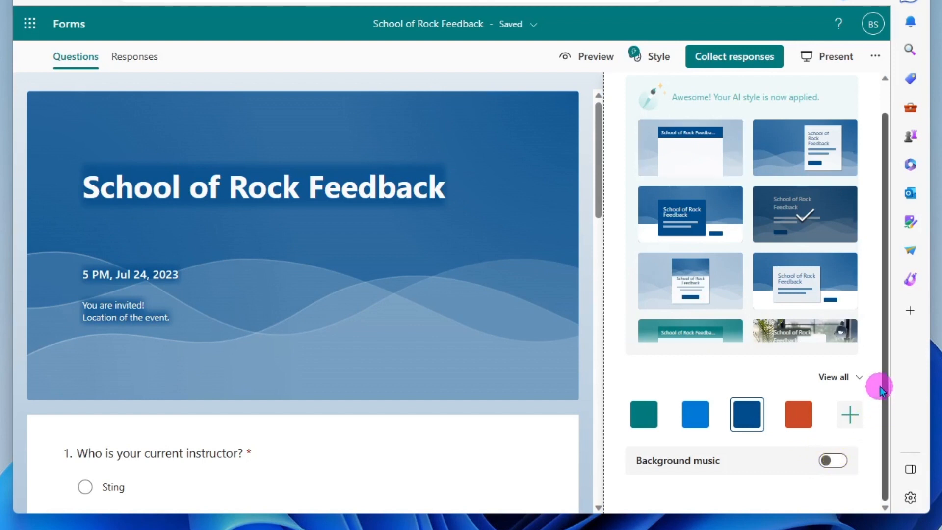
{"action": "left_click_drag", "start_coordinate": [883, 386], "coordinate": [890, 431]}
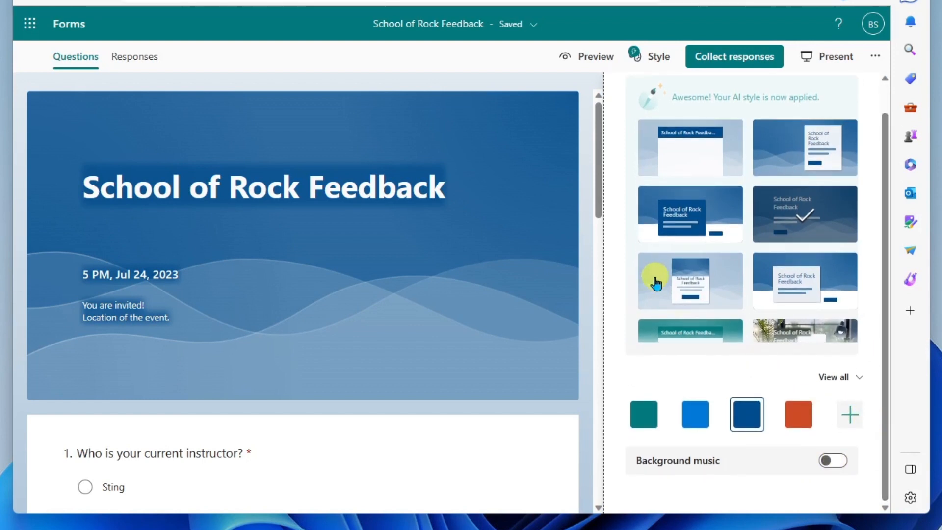
Preview the form, start a test response, choose Billy Joel as the instructor and give a five-star effectiveness rating
{"action": "left_click", "coordinate": [587, 58]}
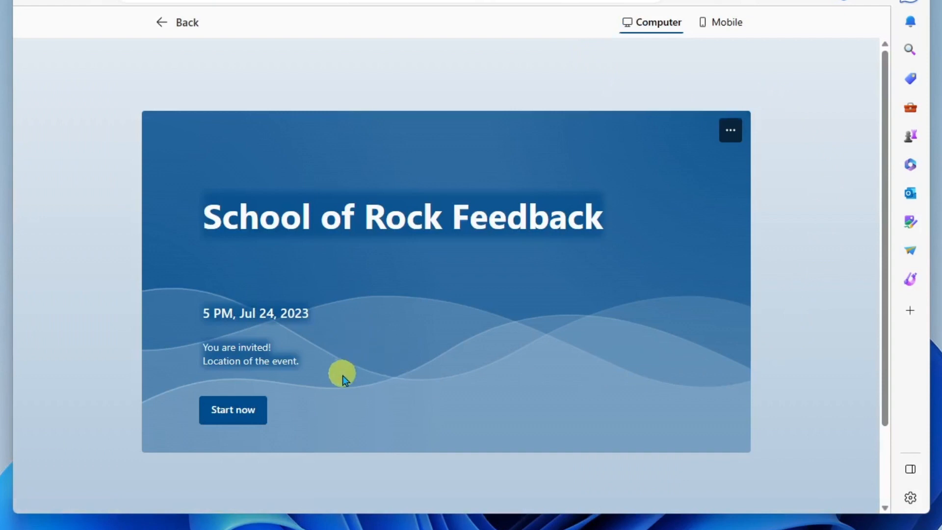
{"action": "left_click", "coordinate": [231, 409]}
{"action": "scroll", "coordinate": [515, 256], "scroll_direction": "down", "scroll_amount": 4}
{"action": "left_click", "coordinate": [308, 222]}
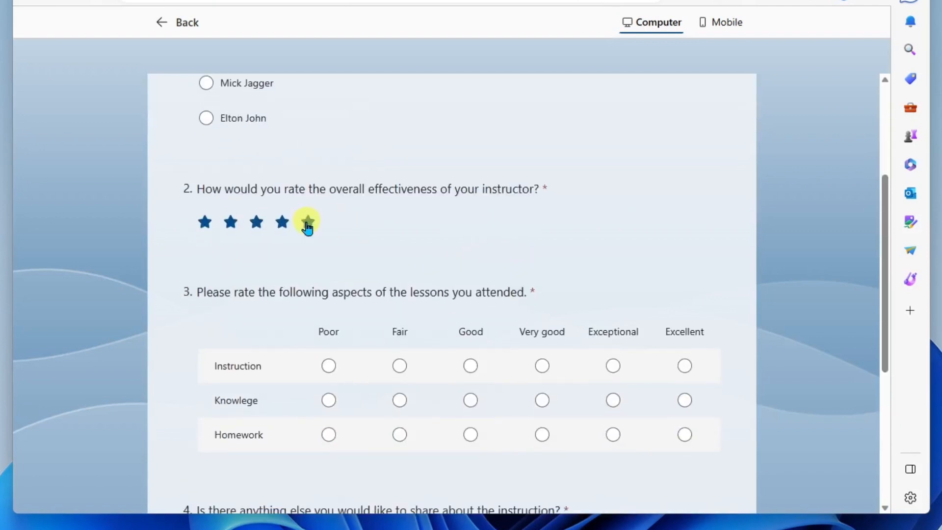
Rate the lesson aspects in the test response: Instruction "Very good", Knowlege "Exceptional" and Homework "Excellent"
{"action": "scroll", "coordinate": [638, 231], "scroll_direction": "down", "scroll_amount": 3}
{"action": "left_click", "coordinate": [542, 230]}
{"action": "left_click", "coordinate": [613, 264]}
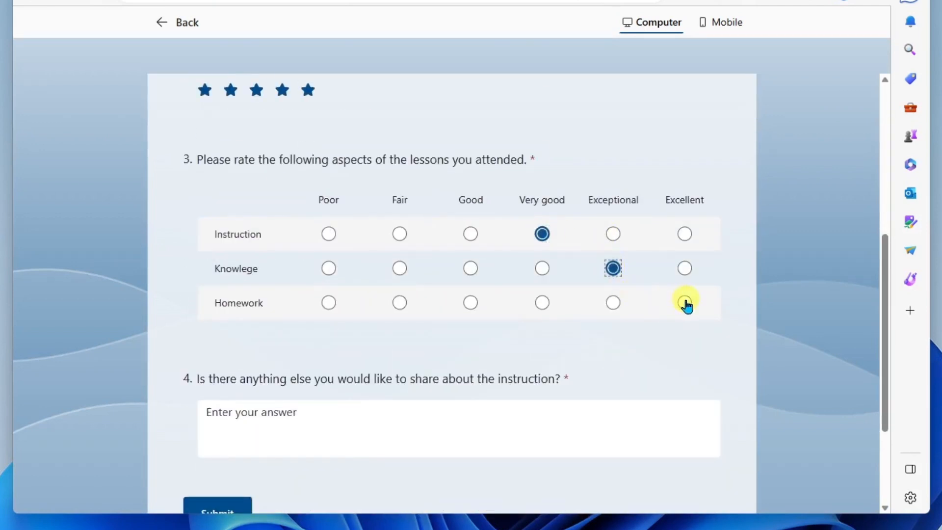
{"action": "left_click", "coordinate": [685, 298]}
Answer the last question with "Great school!" and submit the test response
{"action": "scroll", "coordinate": [438, 284], "scroll_direction": "down", "scroll_amount": 3}
{"action": "left_click", "coordinate": [439, 286]}
{"action": "type", "text": "Great school!"}
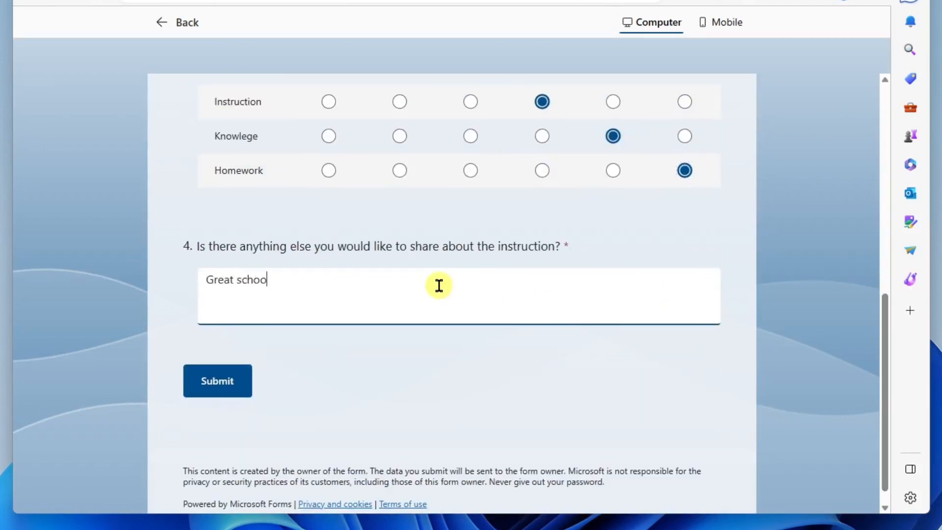
{"action": "left_click", "coordinate": [221, 381]}
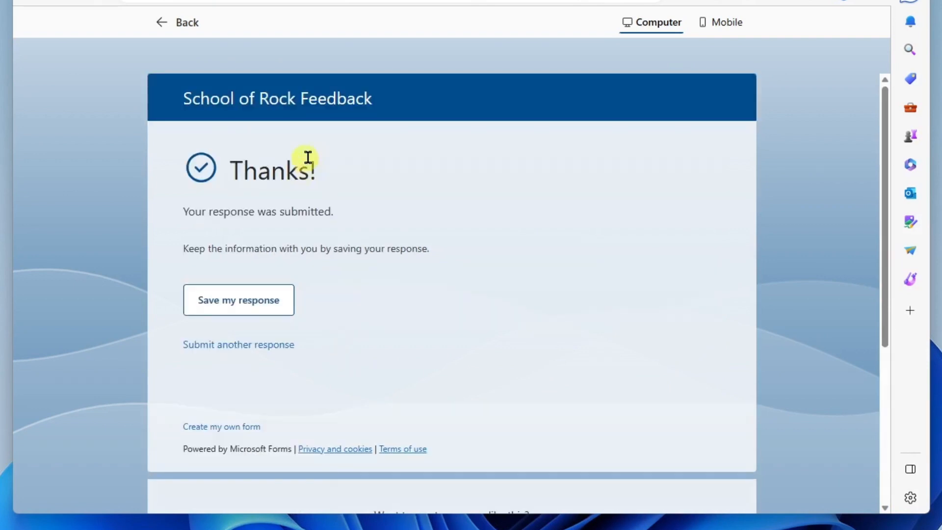
Leave the preview, view the form's collected responses and delete all of them
{"action": "left_click", "coordinate": [165, 26]}
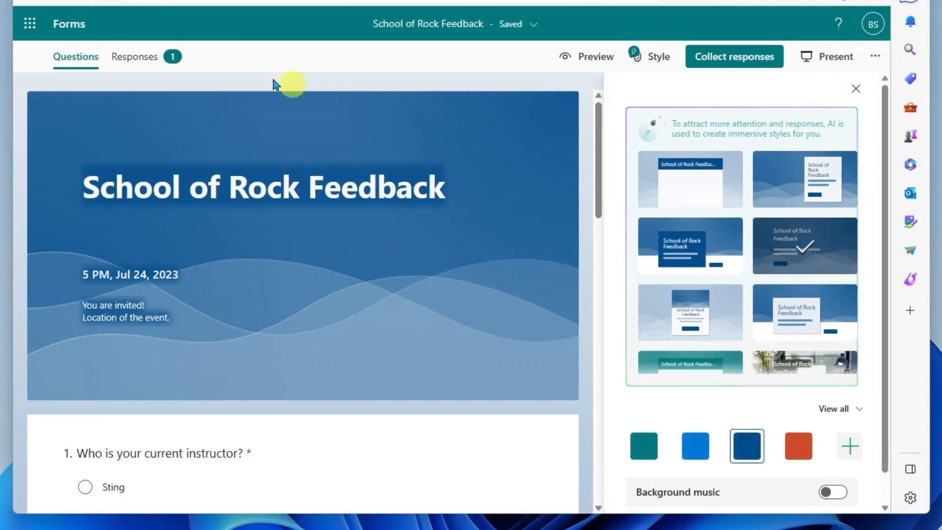
{"action": "left_click", "coordinate": [142, 57]}
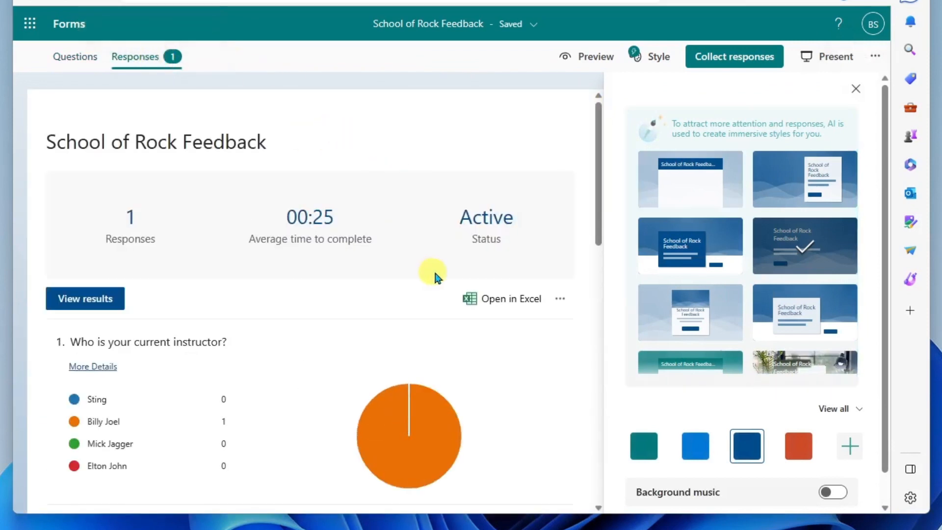
{"action": "left_click", "coordinate": [561, 301]}
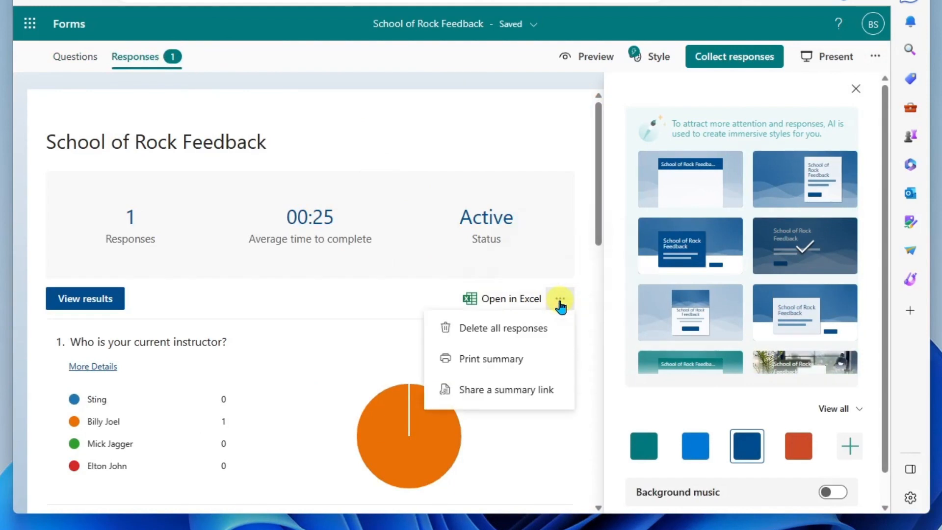
{"action": "left_click", "coordinate": [546, 334]}
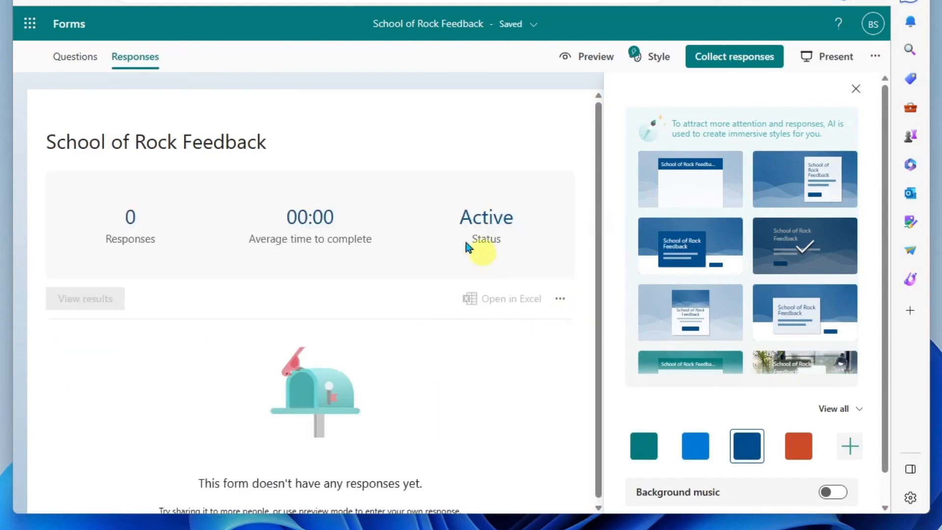